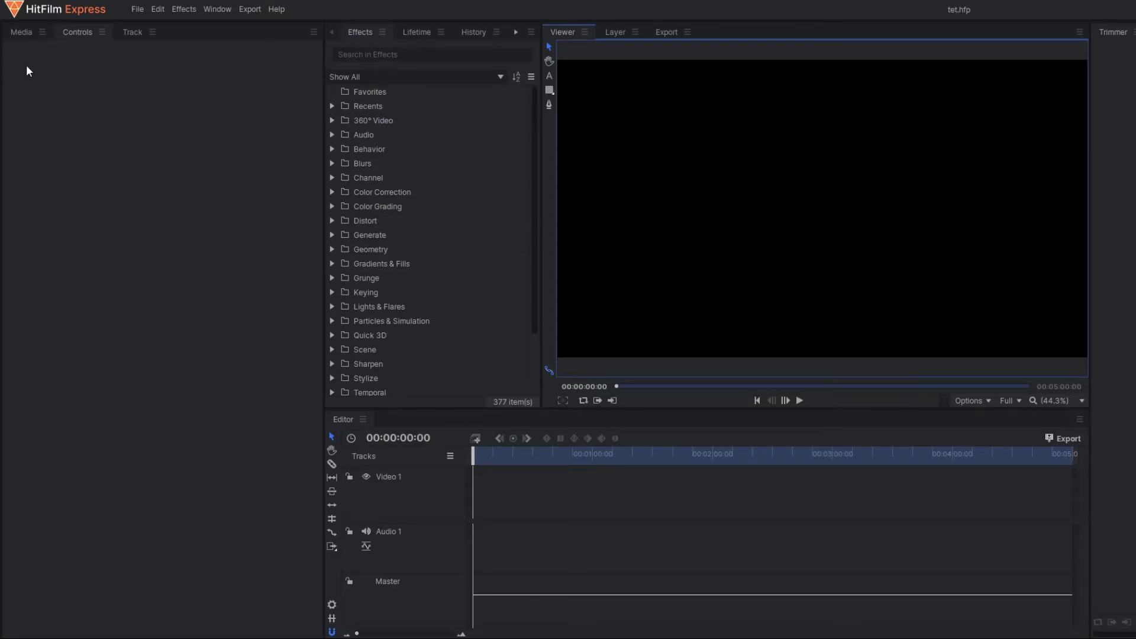
Create Composite Shot 1 at 1920×1080 with its duration cut to 00:00:10:00
{"action": "left_click", "coordinate": [16, 31]}
{"action": "left_click", "coordinate": [159, 56]}
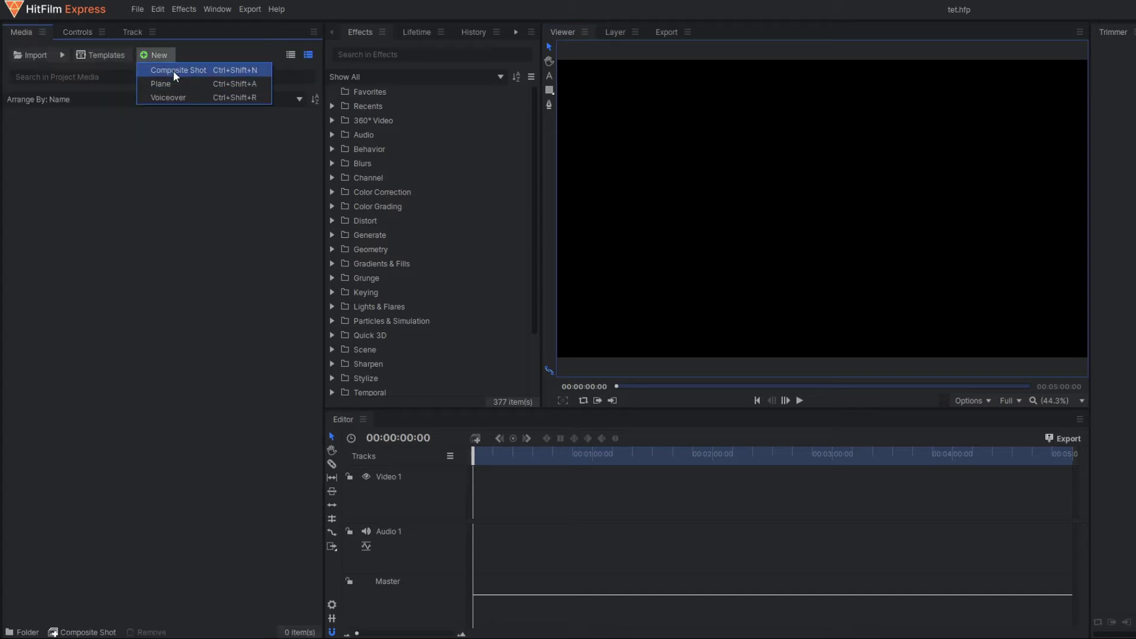
{"action": "left_click", "coordinate": [172, 70]}
{"action": "left_click", "coordinate": [618, 195]}
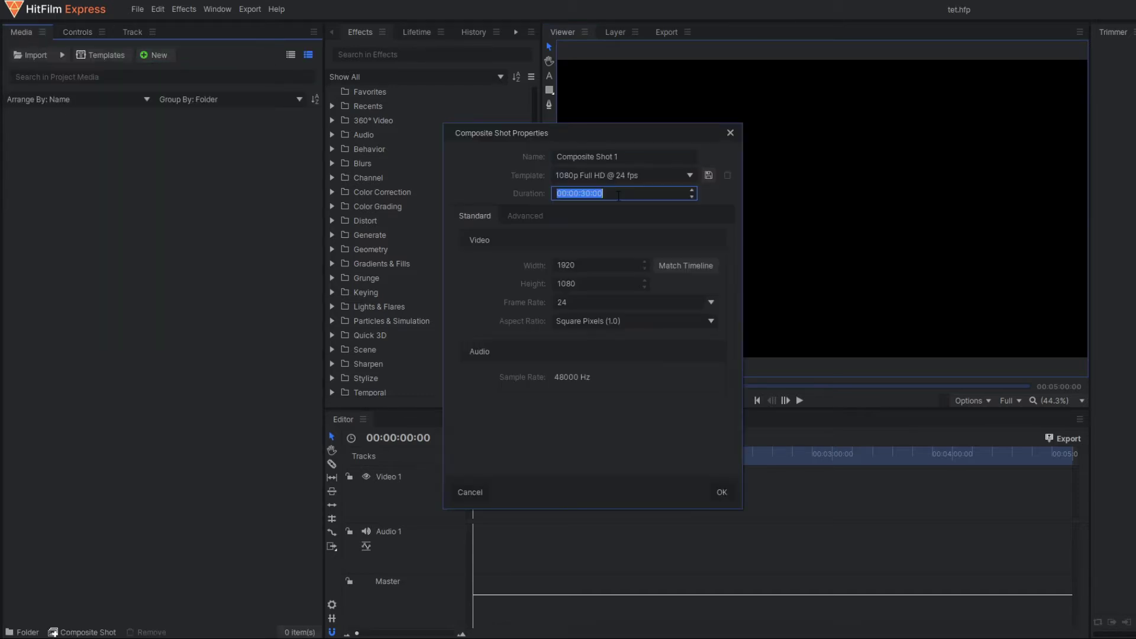
{"action": "left_click", "coordinate": [618, 196]}
{"action": "key", "text": "BackSpace"}
{"action": "type", "text": "1"}
{"action": "key", "text": "Return"}
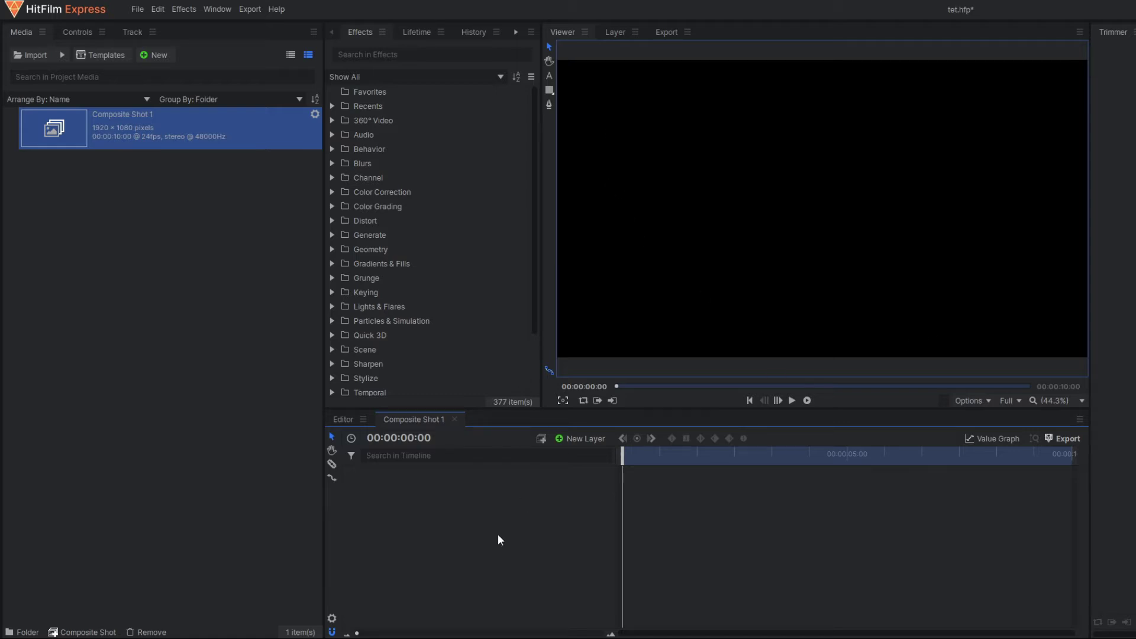
Add a white plane layer named 'horizontal line'
{"action": "left_click", "coordinate": [575, 438]}
{"action": "left_click", "coordinate": [580, 455]}
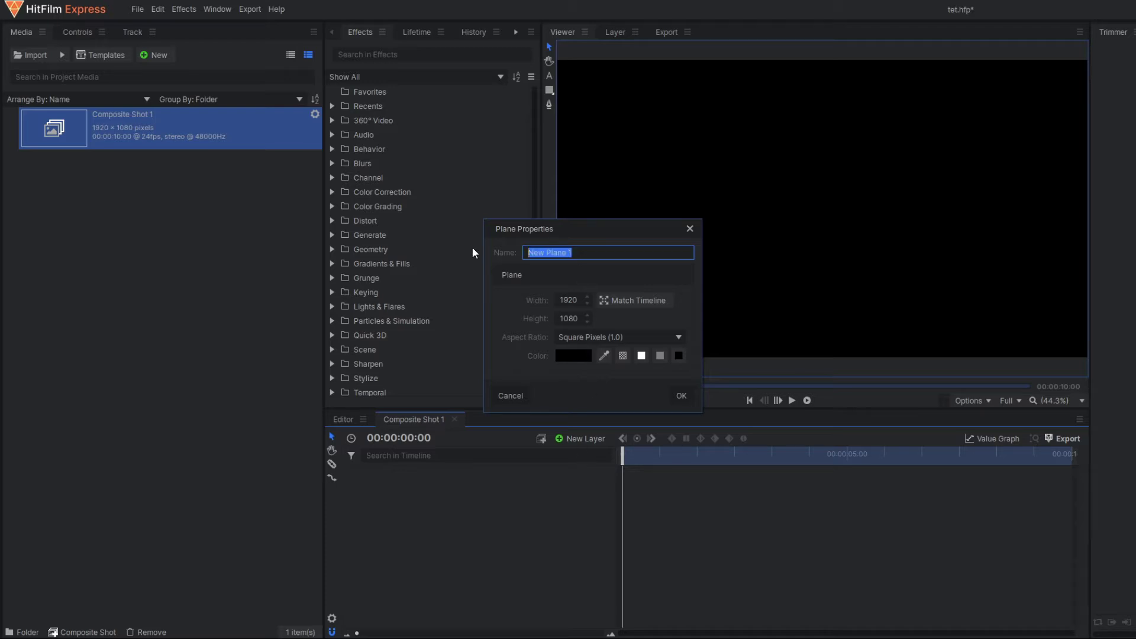
{"action": "type", "text": "horizon"}
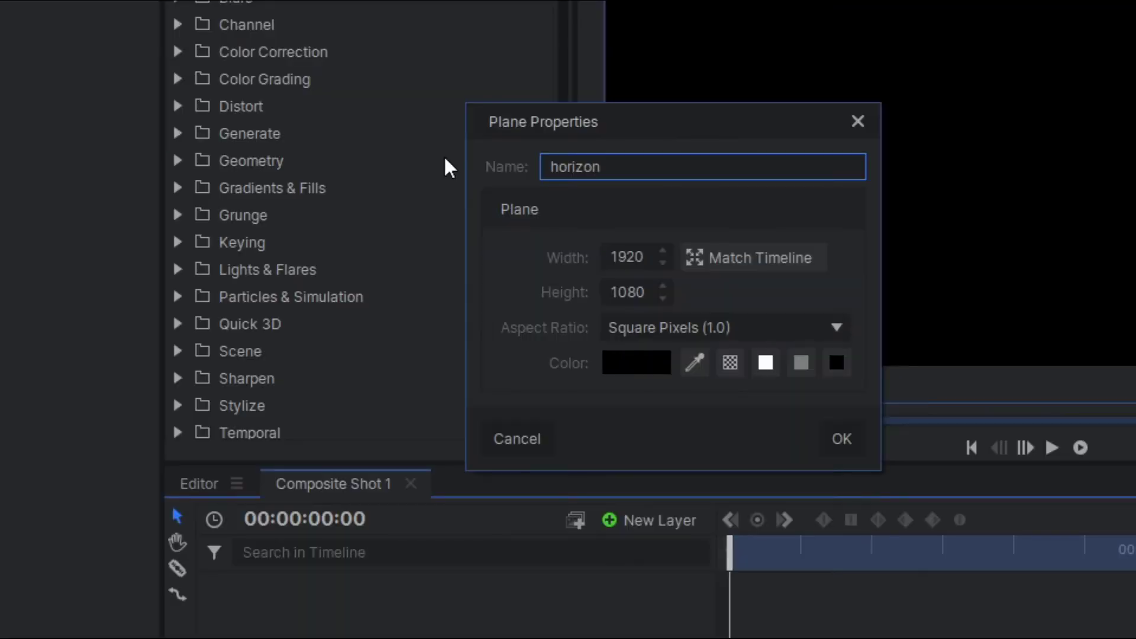
{"action": "type", "text": "tal line"}
{"action": "left_click", "coordinate": [617, 370]}
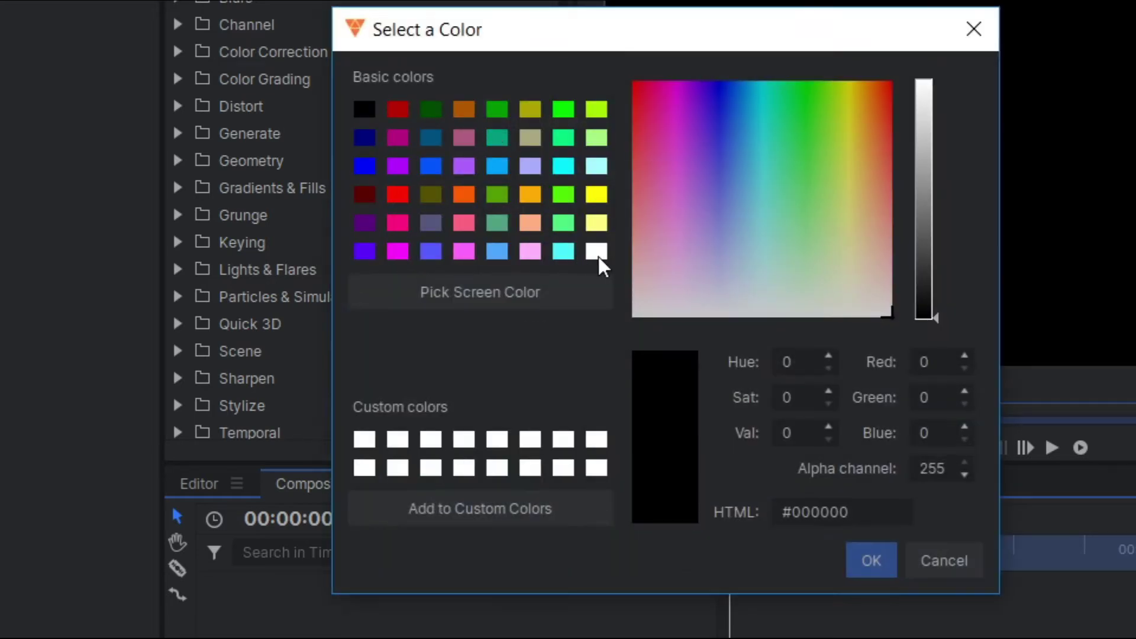
{"action": "left_click", "coordinate": [596, 252]}
{"action": "left_click", "coordinate": [848, 563]}
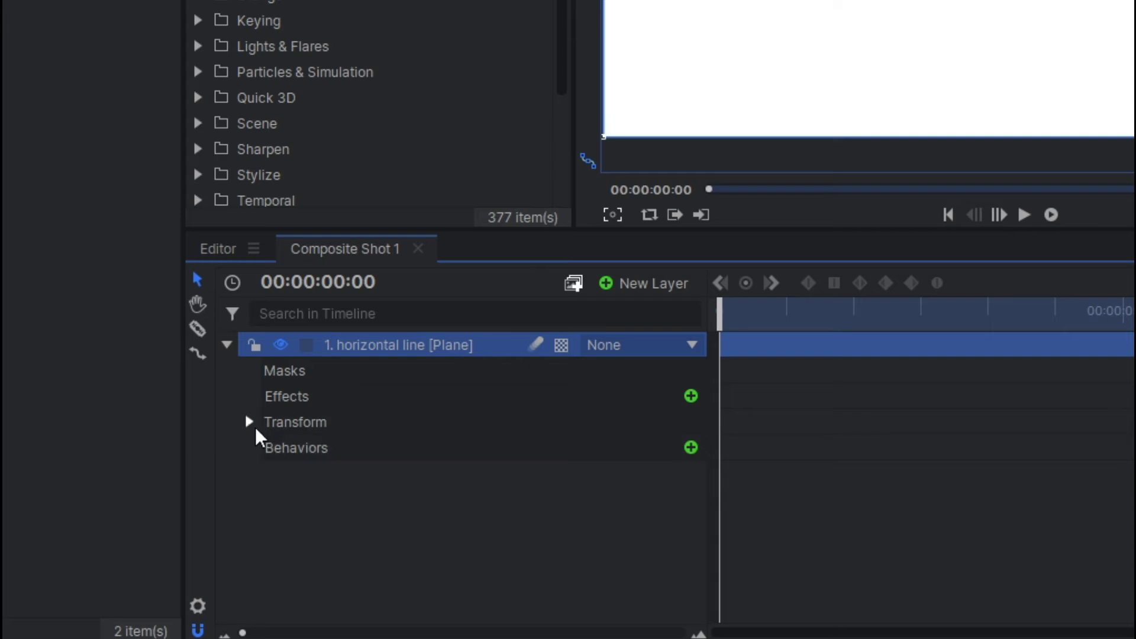
Unlink the plane's scale and set it to 92% wide by 0.5% tall
{"action": "left_click", "coordinate": [249, 422]}
{"action": "left_click_drag", "start_coordinate": [619, 531], "coordinate": [599, 531]}
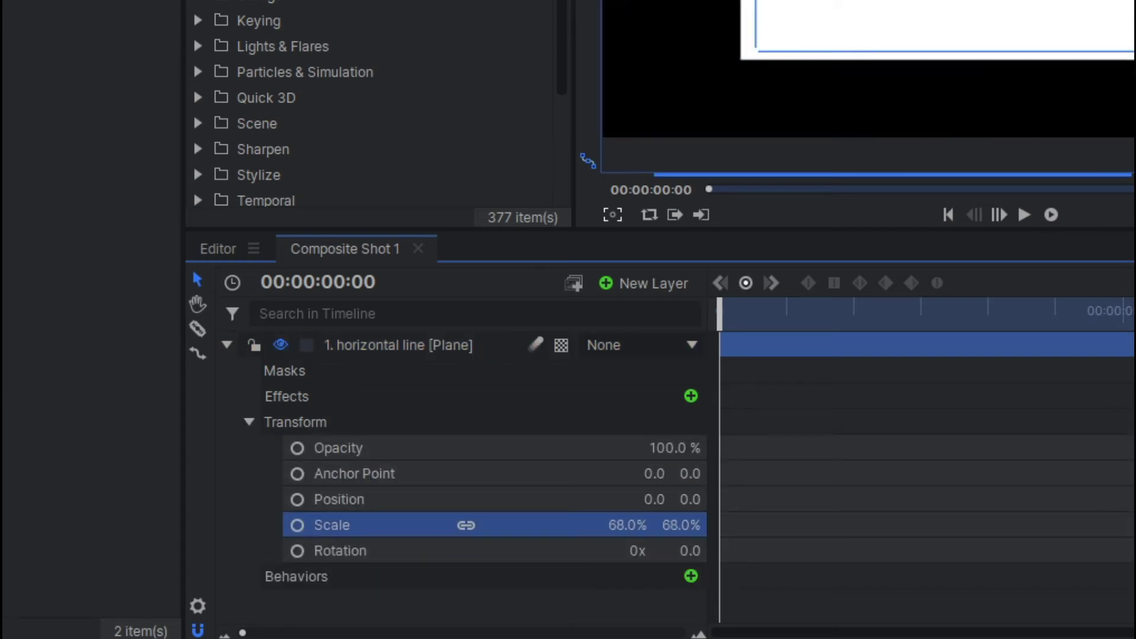
{"action": "left_click", "coordinate": [466, 525]}
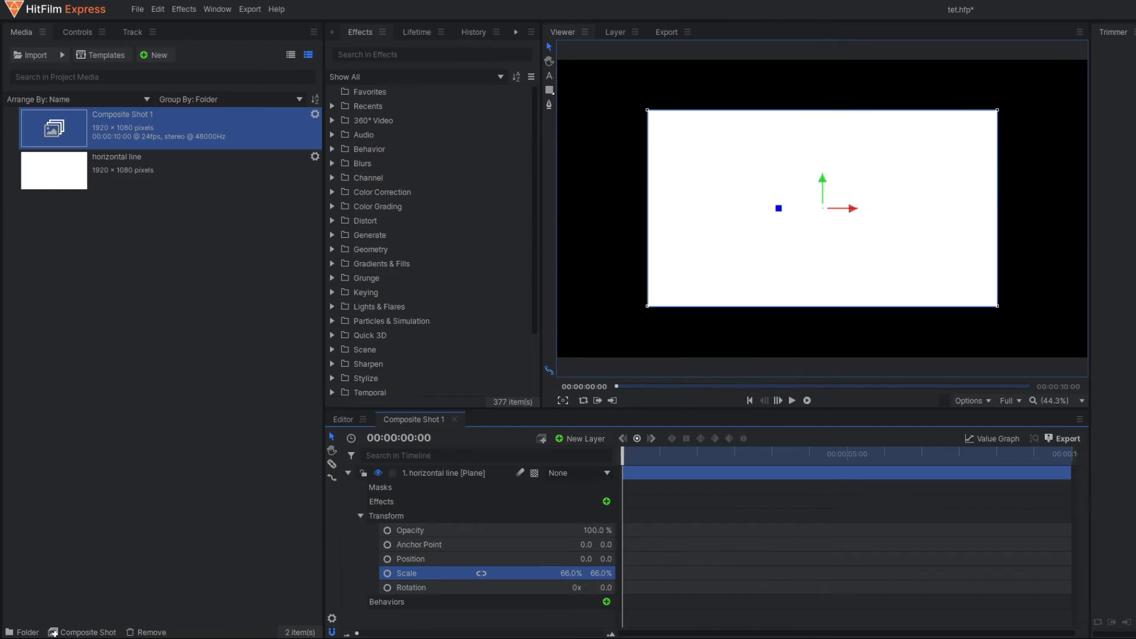
{"action": "left_click_drag", "start_coordinate": [616, 527], "coordinate": [639, 526]}
{"action": "left_click_drag", "start_coordinate": [601, 572], "coordinate": [563, 572]}
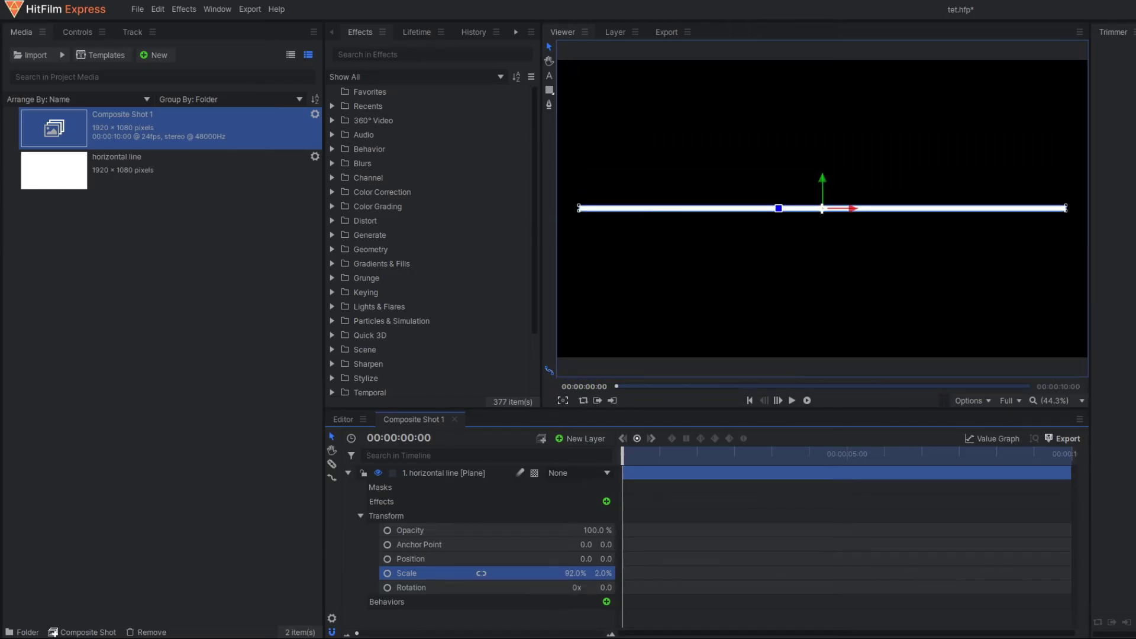
{"action": "left_click", "coordinate": [605, 573]}
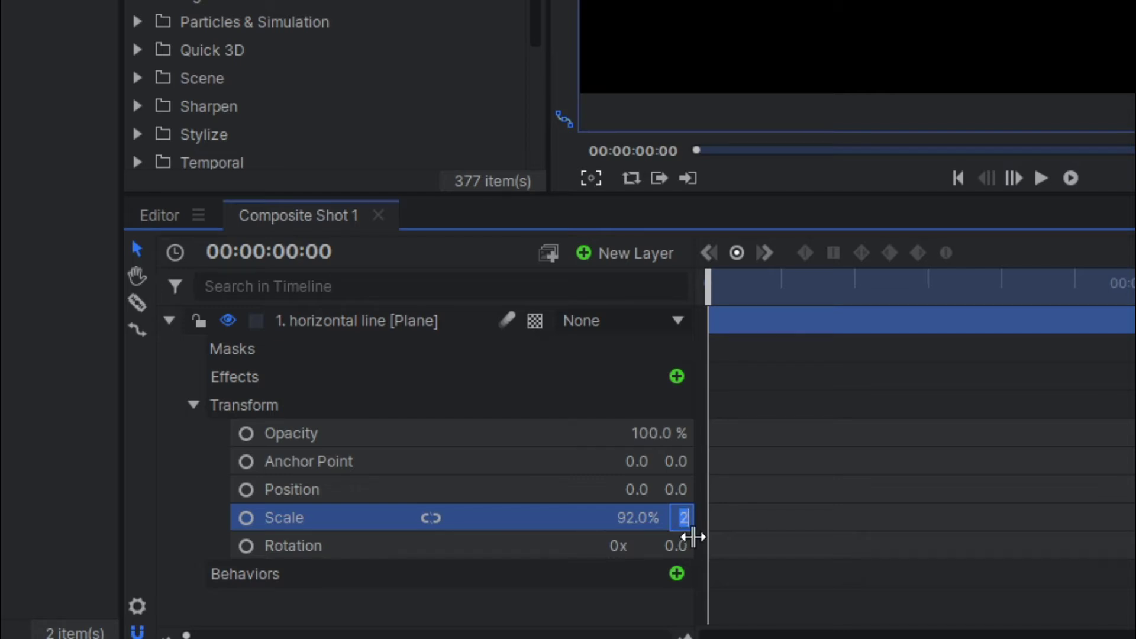
{"action": "type", "text": "0.5"}
{"action": "key", "text": "Return"}
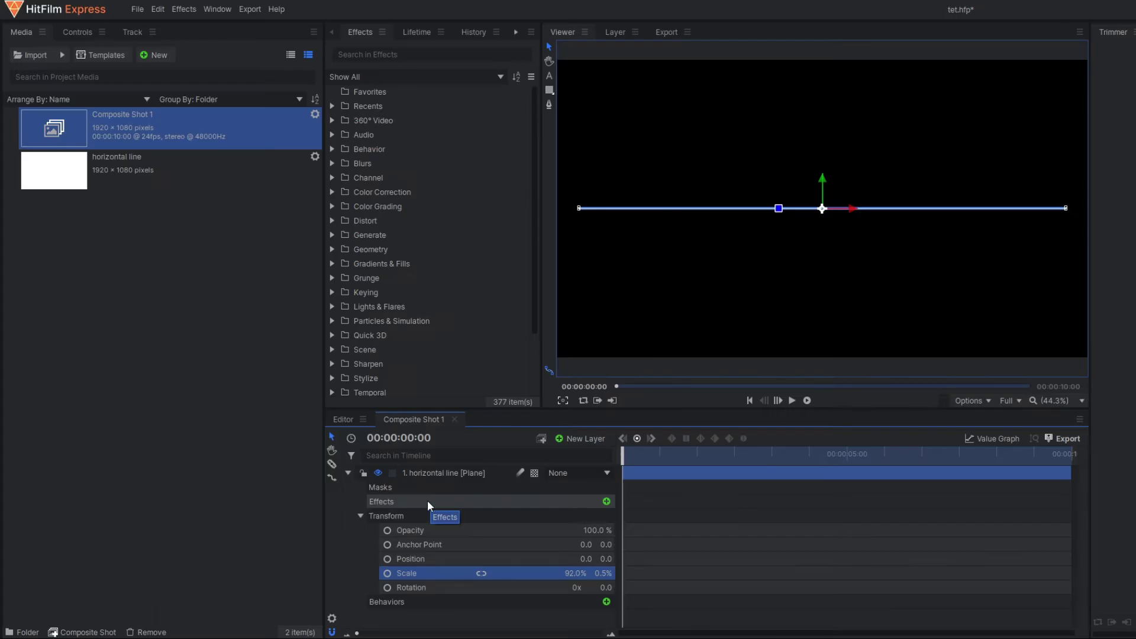
Drag the horizontal line down near the frame bottom, to Y −458.2
{"action": "left_click", "coordinate": [348, 473]}
{"action": "left_click", "coordinate": [427, 472]}
{"action": "left_click_drag", "start_coordinate": [822, 176], "coordinate": [819, 302]}
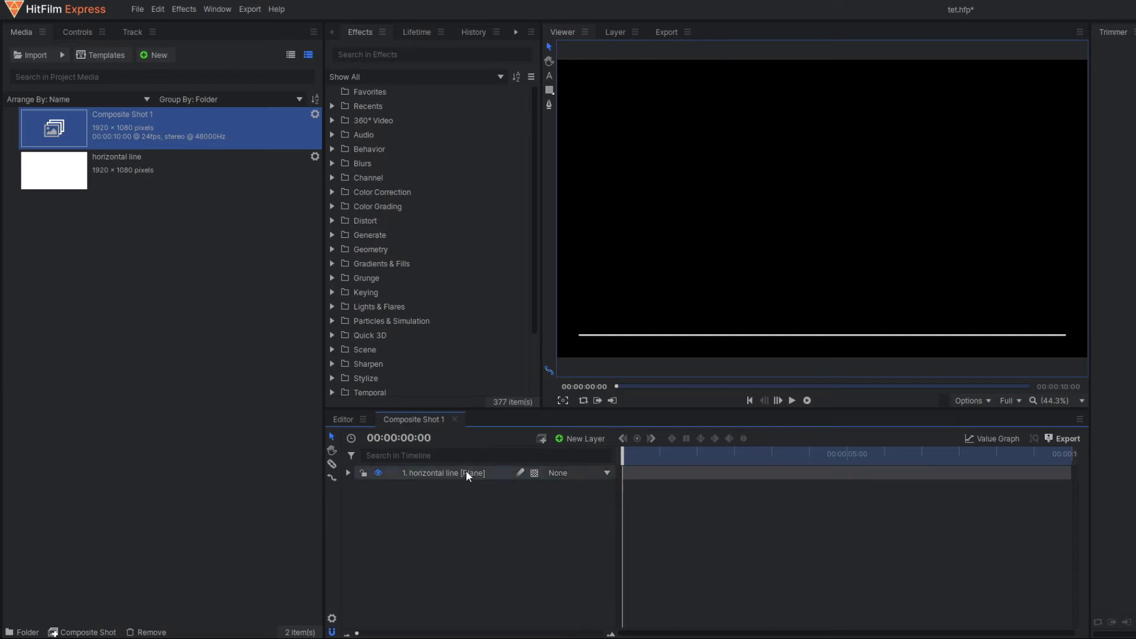
Shift the line's anchor point X to about −959, its left end
{"action": "left_click", "coordinate": [348, 473]}
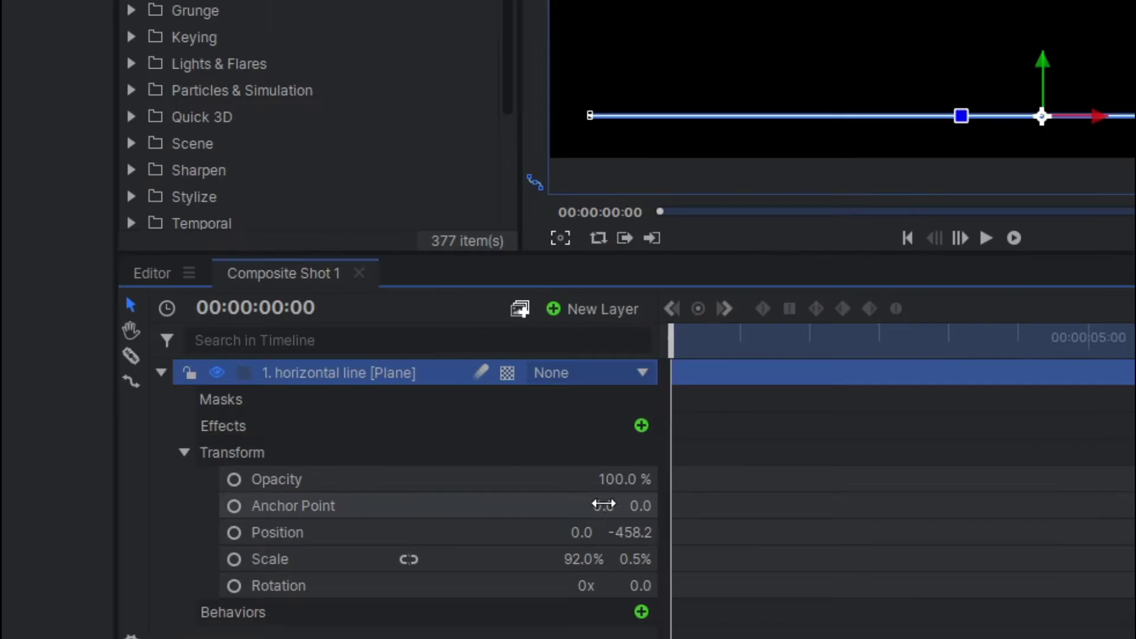
{"action": "left_click_drag", "start_coordinate": [584, 544], "coordinate": [504, 544]}
{"action": "left_click_drag", "start_coordinate": [592, 506], "coordinate": [598, 506]}
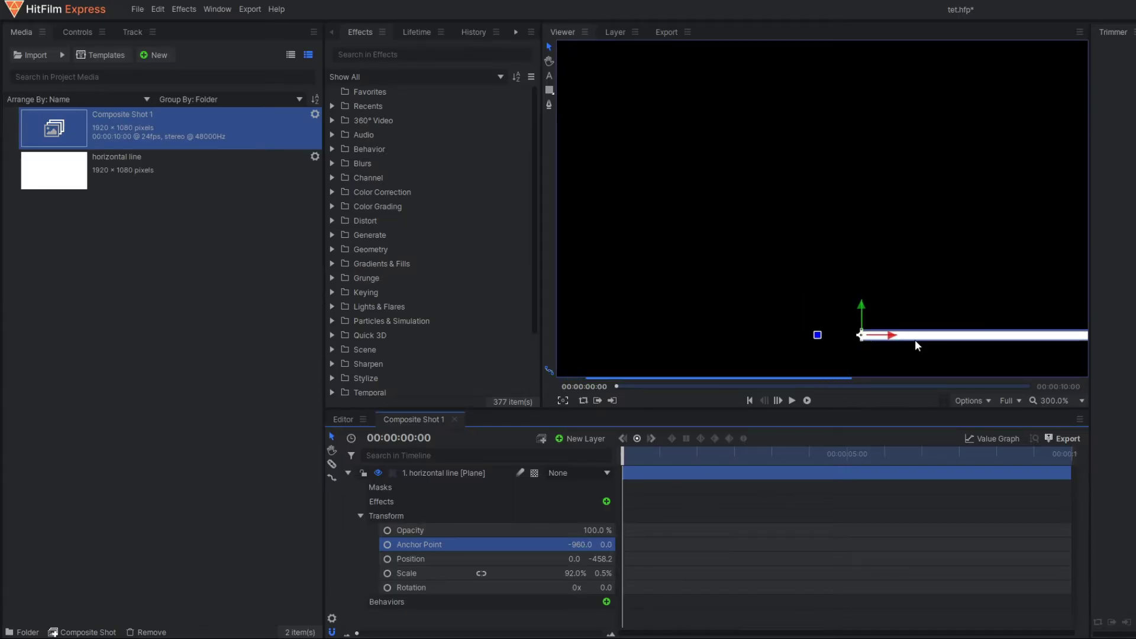
Keyframe the line's scale so its width grows from near 0% to 92% by about 1.5 seconds
{"action": "left_click", "coordinate": [433, 483]}
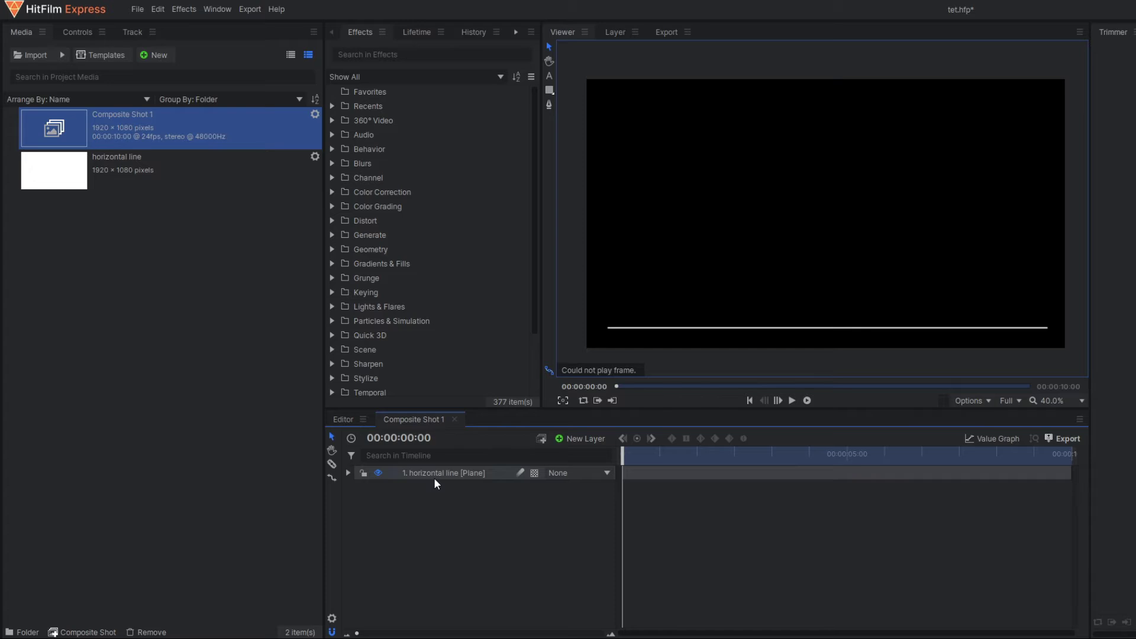
{"action": "left_click", "coordinate": [436, 477]}
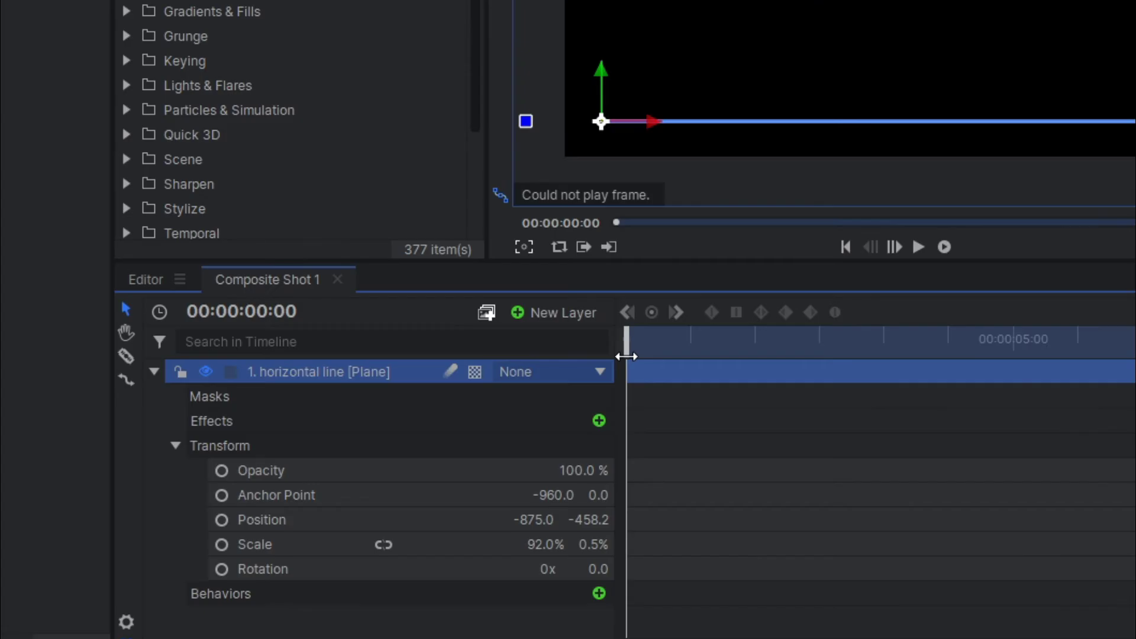
{"action": "left_click_drag", "start_coordinate": [625, 350], "coordinate": [762, 382]}
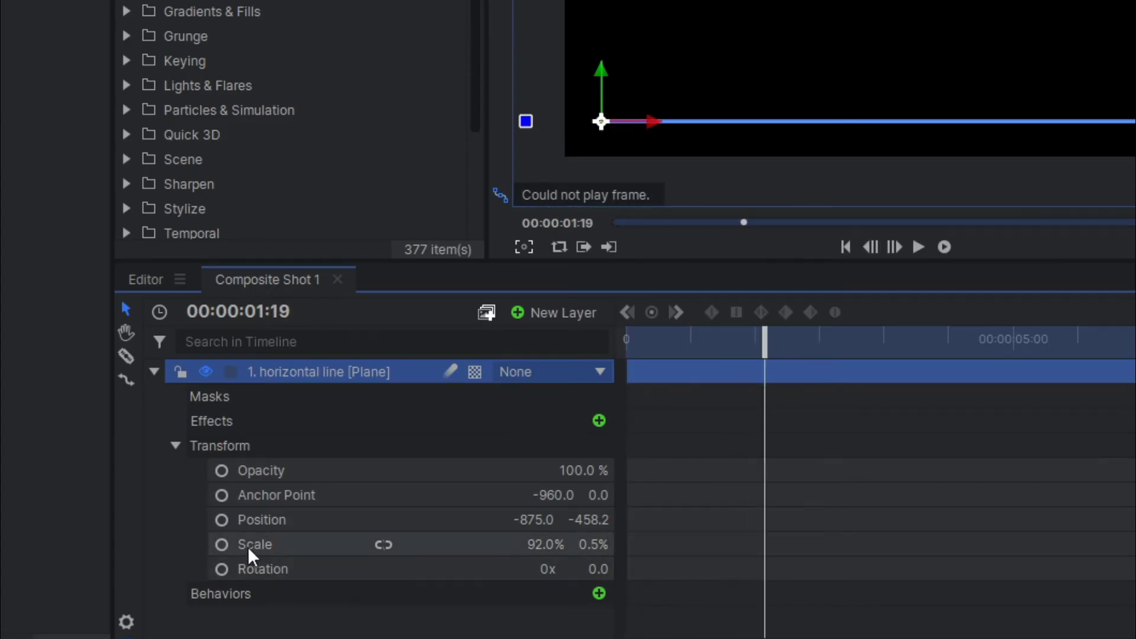
{"action": "left_click", "coordinate": [221, 544]}
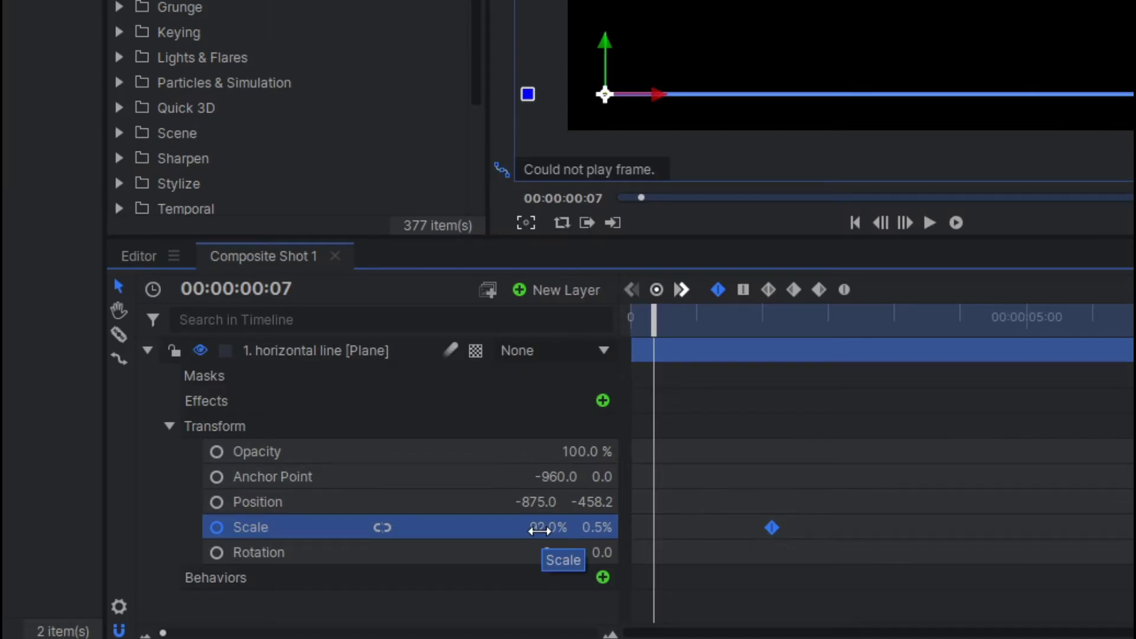
{"action": "left_click_drag", "start_coordinate": [539, 531], "coordinate": [375, 527]}
{"action": "mouse_move", "coordinate": [655, 322]}
{"action": "left_mouse_down"}
{"action": "mouse_move", "coordinate": [740, 340]}
{"action": "mouse_move", "coordinate": [656, 340]}
{"action": "left_mouse_up"}
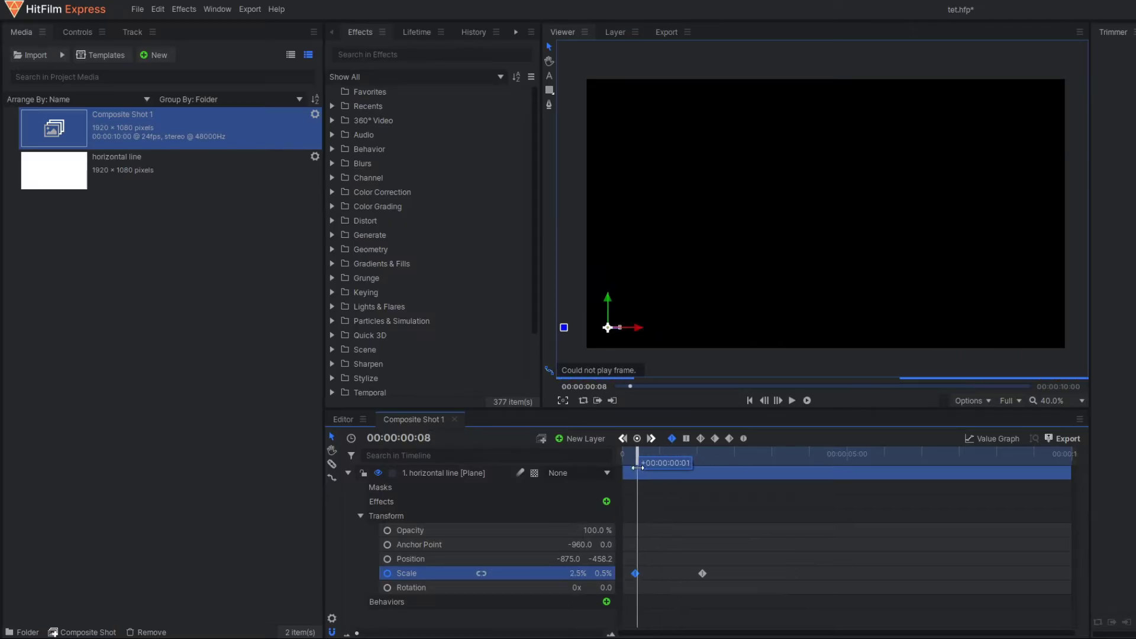
{"action": "left_click_drag", "start_coordinate": [637, 467], "coordinate": [631, 467]}
Preview the animation, move the end keyframe earlier and make both scale keyframes smooth
{"action": "left_click", "coordinate": [348, 473]}
{"action": "left_click", "coordinate": [792, 400]}
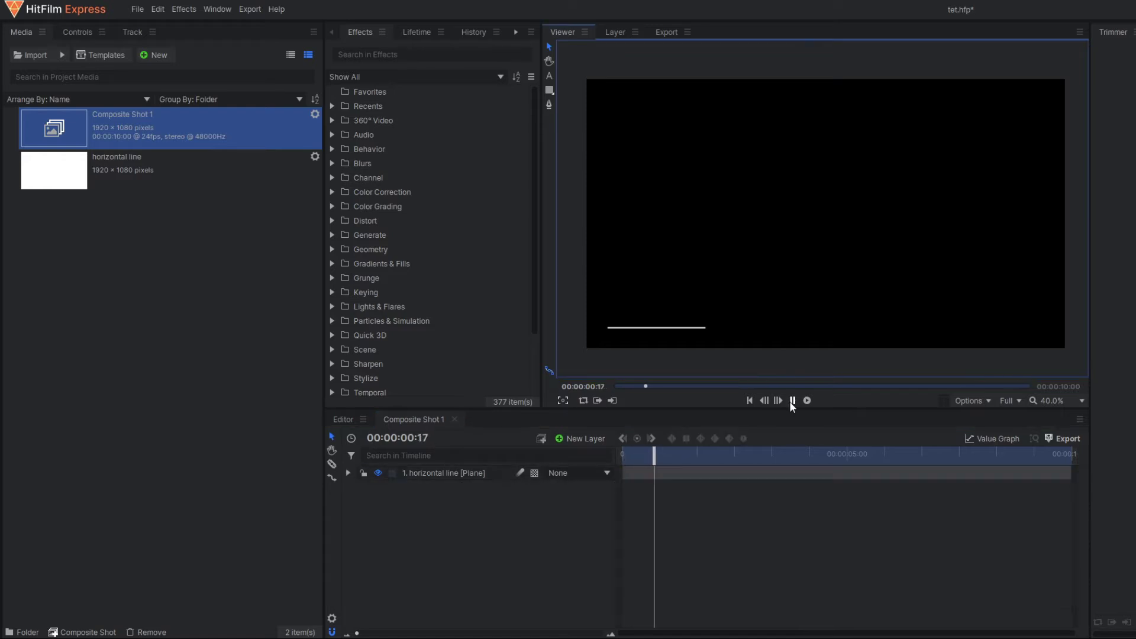
{"action": "left_click", "coordinate": [792, 401]}
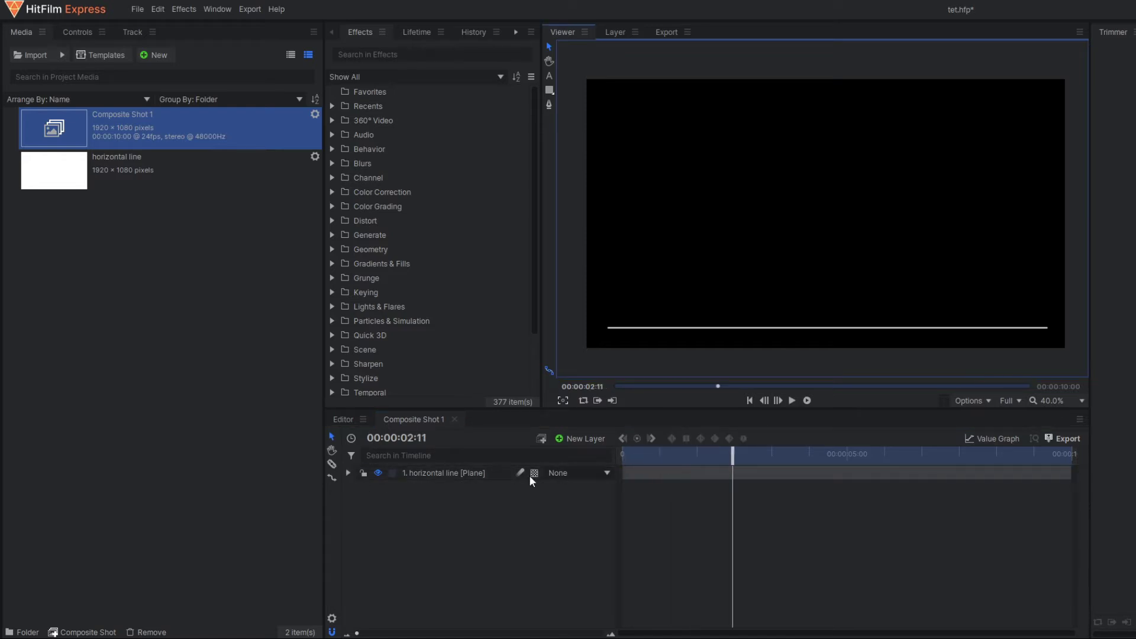
{"action": "left_click", "coordinate": [348, 473]}
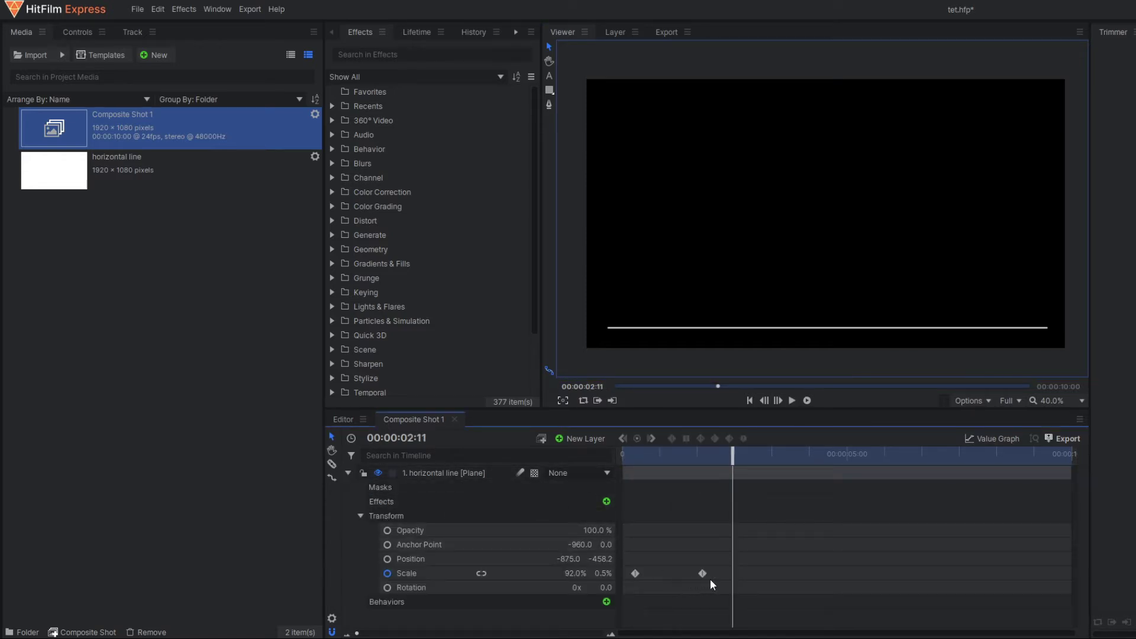
{"action": "mouse_move", "coordinate": [704, 573]}
{"action": "left_click_drag", "start_coordinate": [703, 573], "coordinate": [624, 543]}
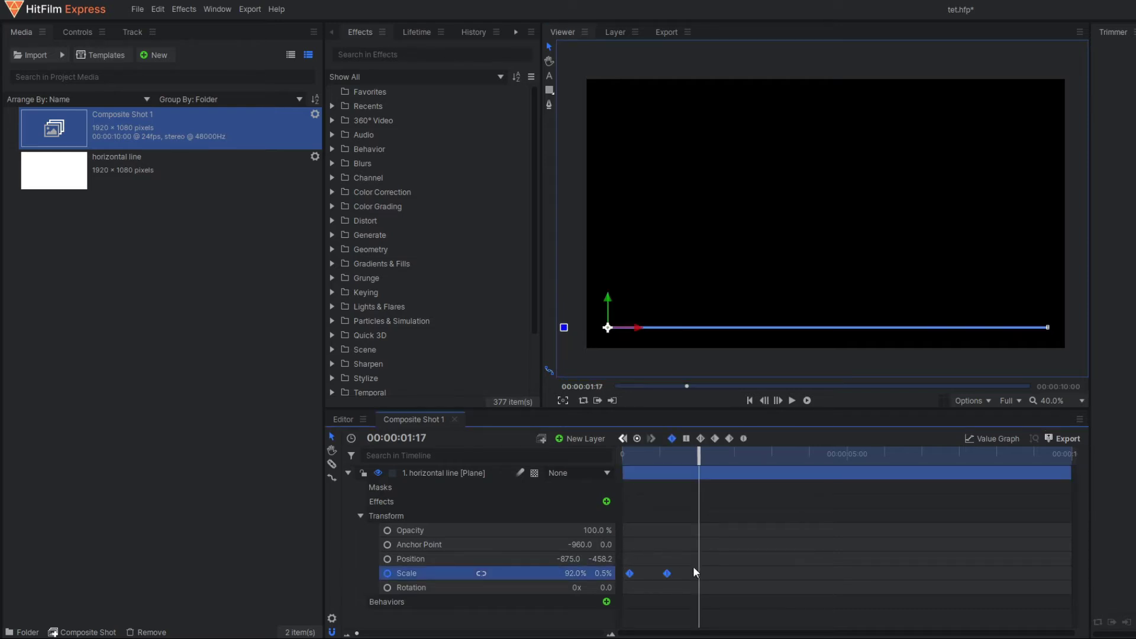
{"action": "left_click", "coordinate": [744, 439]}
Play the growing line animation from the start to check it
{"action": "left_click_drag", "start_coordinate": [698, 454], "coordinate": [626, 455]}
{"action": "left_click", "coordinate": [793, 400]}
{"action": "left_click", "coordinate": [793, 401]}
{"action": "left_click", "coordinate": [793, 401]}
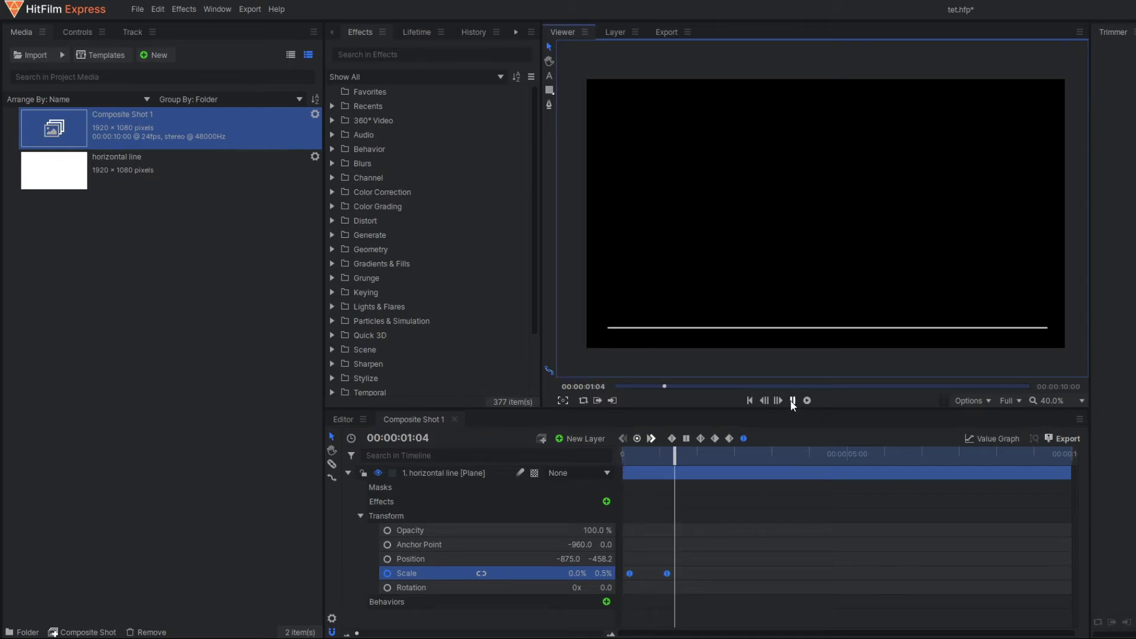
{"action": "left_click", "coordinate": [793, 401]}
{"action": "left_click", "coordinate": [453, 550]}
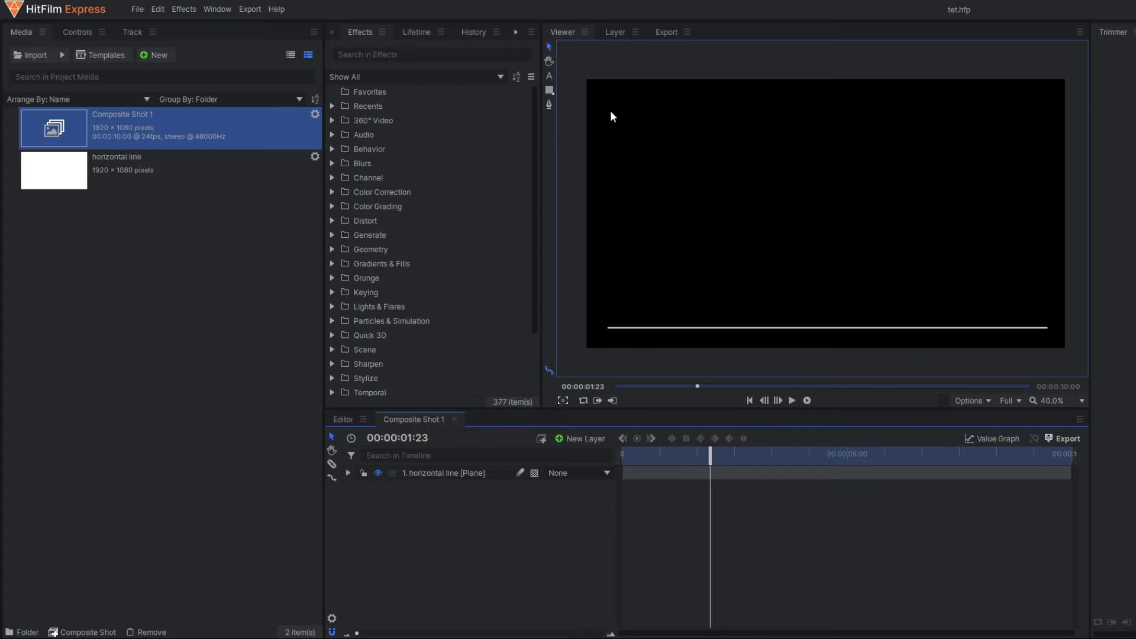
Duplicate the horizontal line layer with Ctrl+D
{"action": "left_click", "coordinate": [650, 461]}
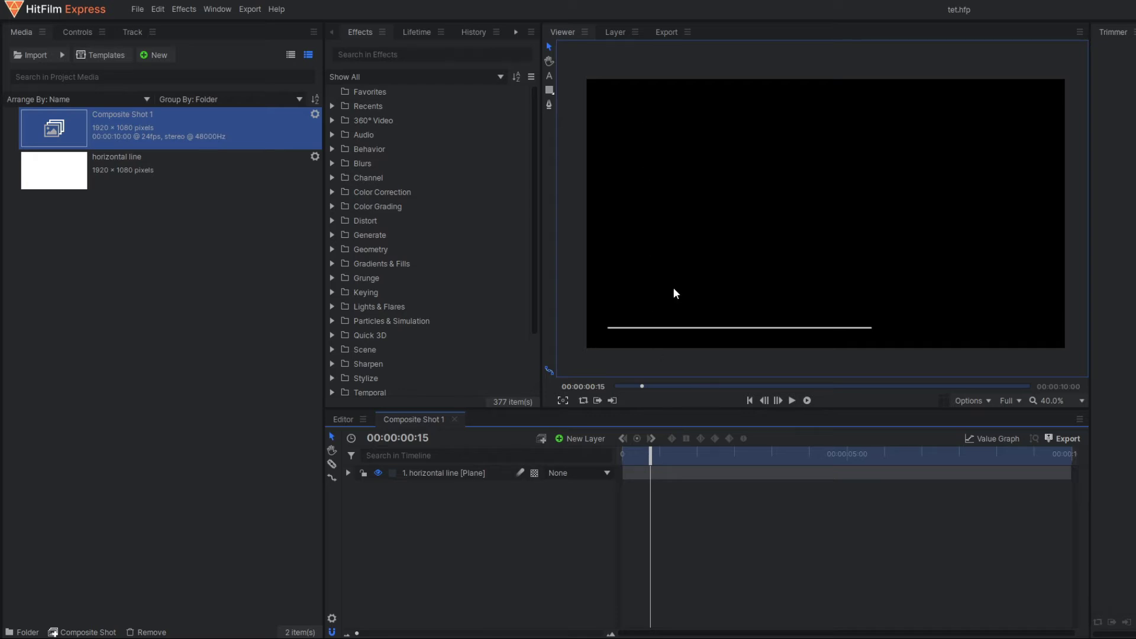
{"action": "left_click", "coordinate": [747, 456]}
{"action": "left_click", "coordinate": [445, 474]}
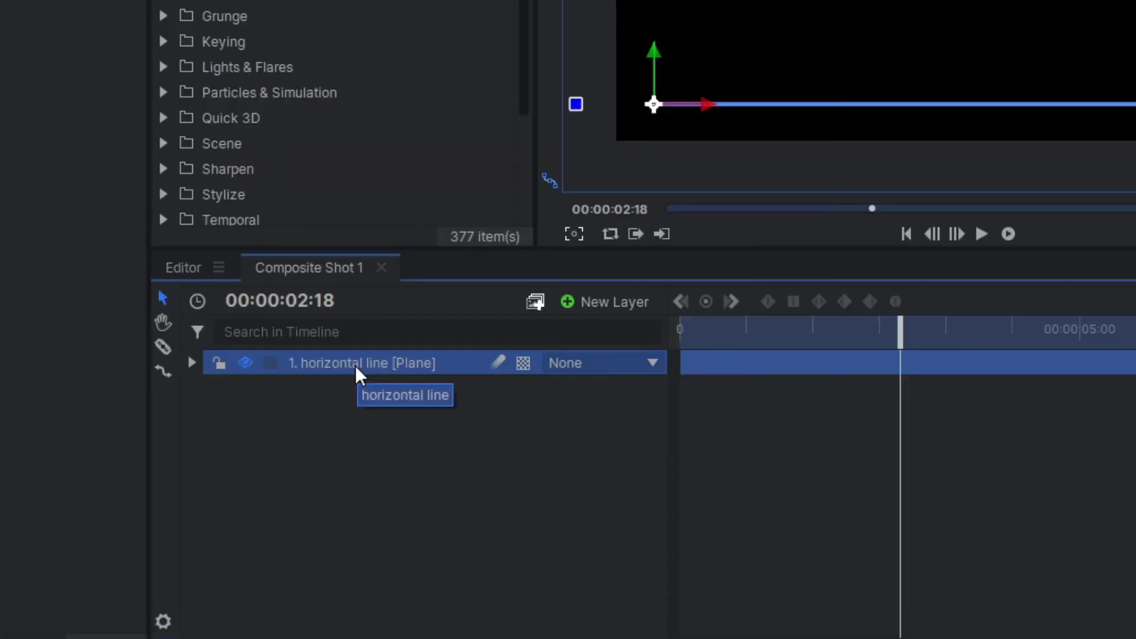
{"action": "key", "text": "ctrl+d"}
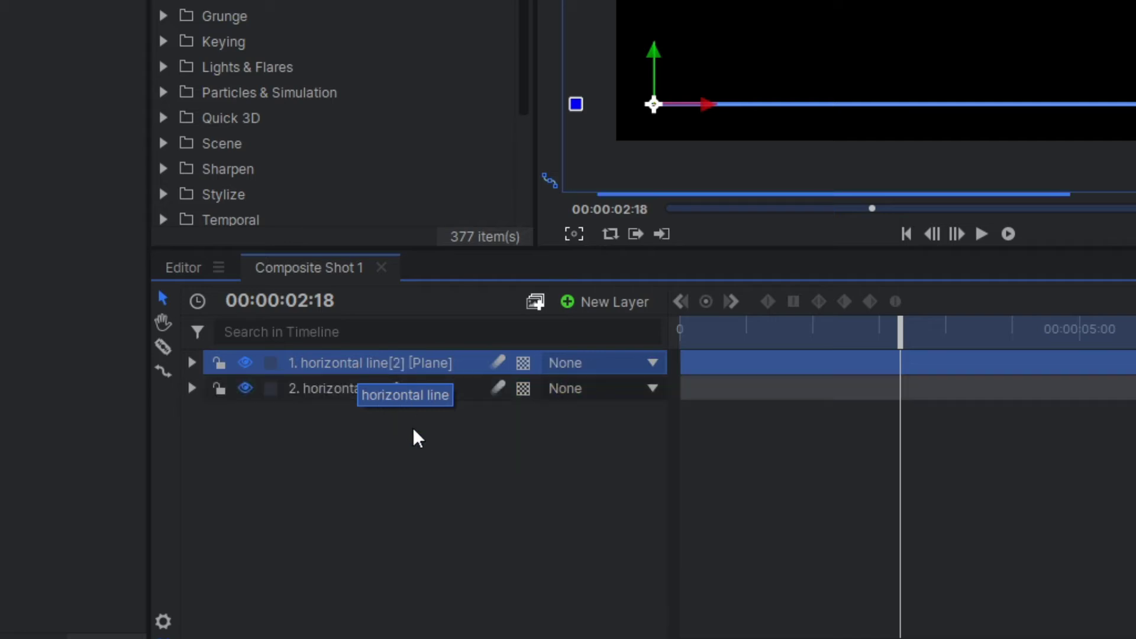
Rename the duplicated layer to 'vertical line'
{"action": "left_click", "coordinate": [413, 428]}
{"action": "left_click", "coordinate": [365, 359]}
{"action": "double_click", "coordinate": [361, 358]}
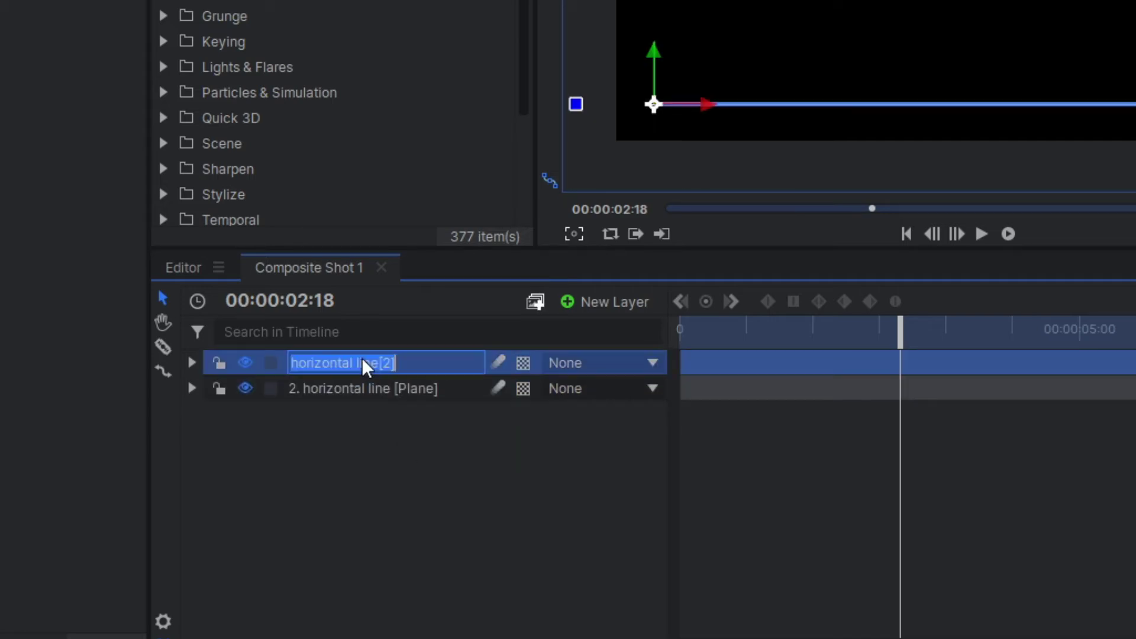
{"action": "type", "text": "vertical line"}
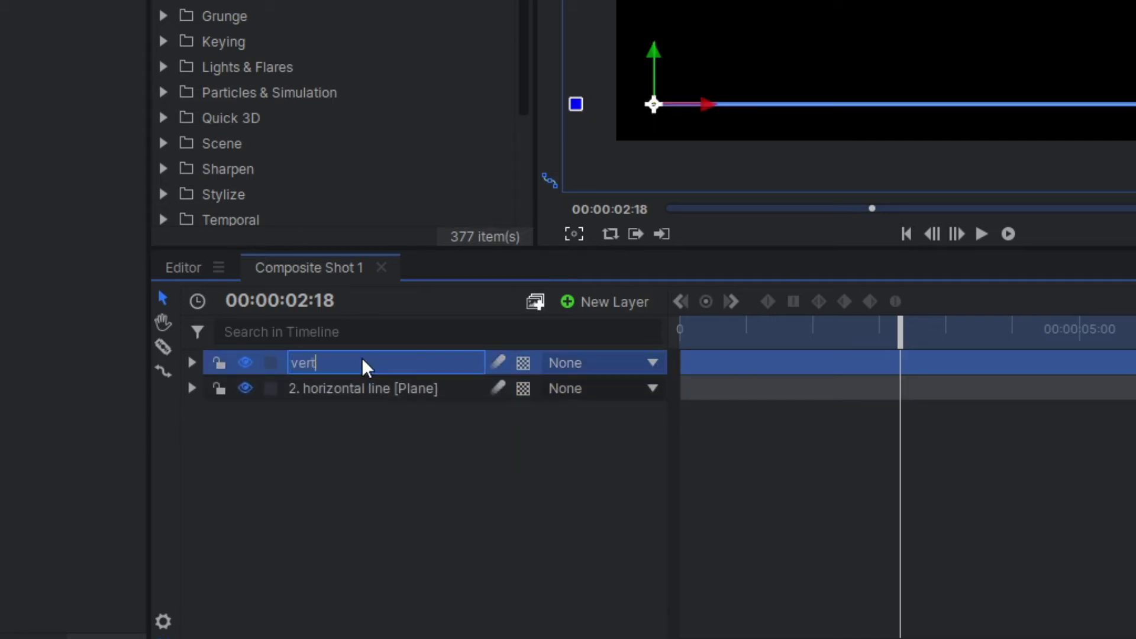
{"action": "key", "text": "Return"}
Set the vertical line's rotation to 90 degrees at 00:00:01:05 so the lines form an L
{"action": "left_click", "coordinate": [191, 363]}
{"action": "left_click", "coordinate": [360, 515]}
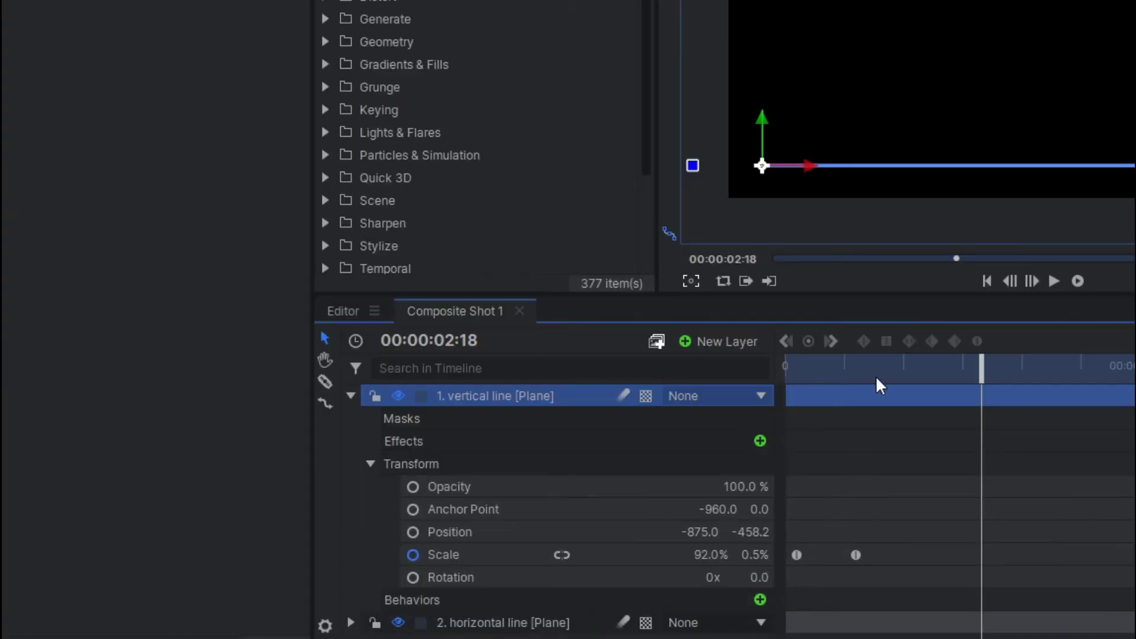
{"action": "left_click", "coordinate": [873, 370]}
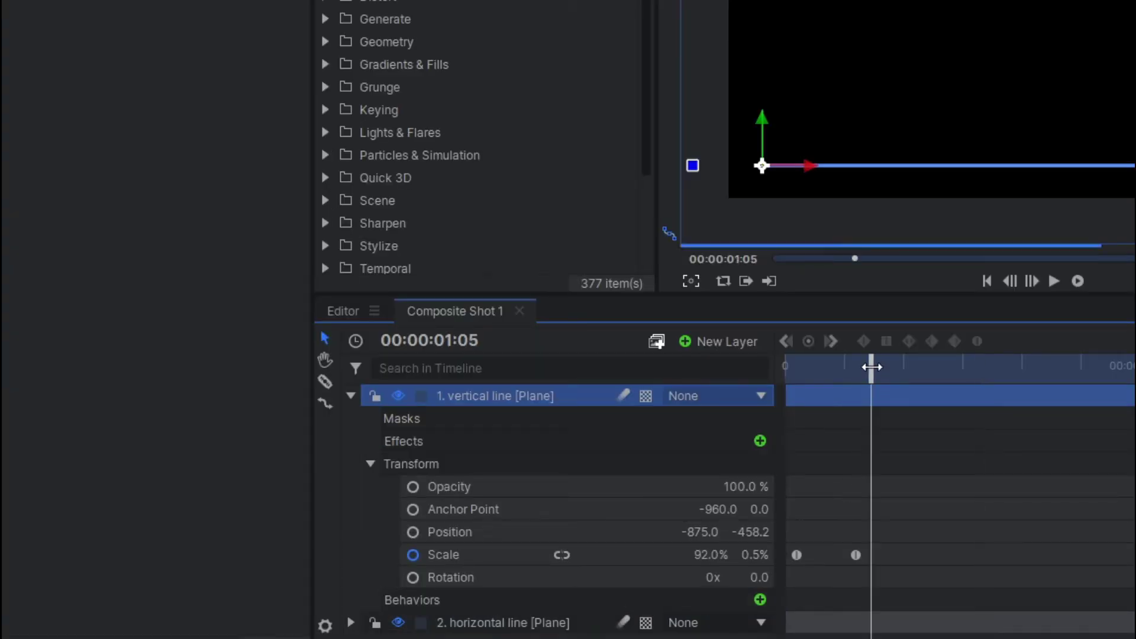
{"action": "left_click", "coordinate": [764, 577]}
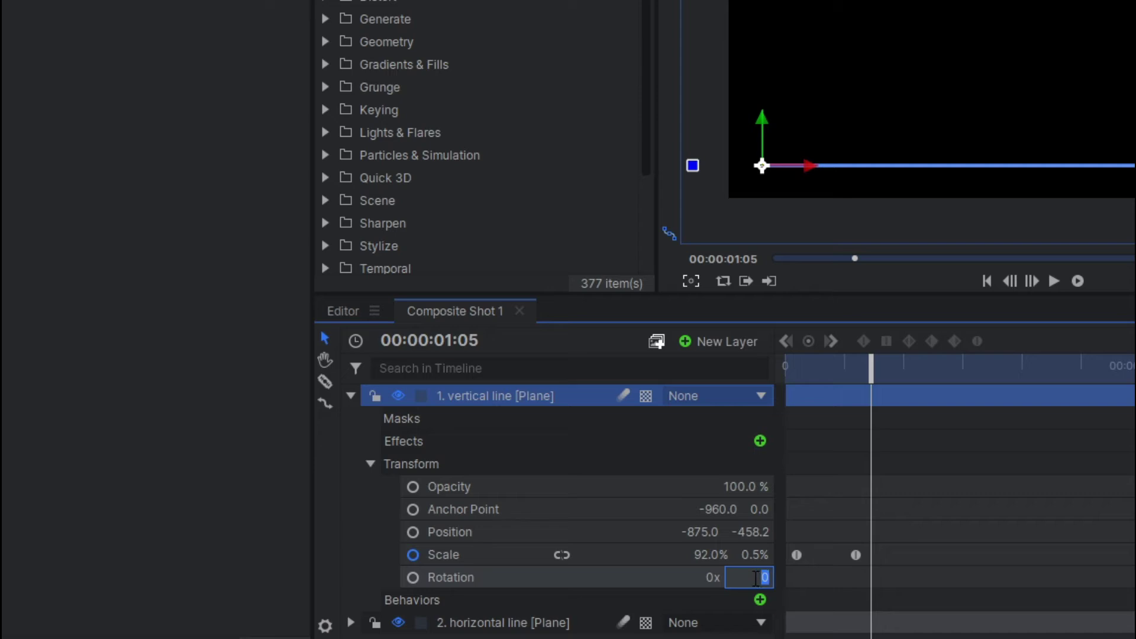
{"action": "type", "text": "90"}
{"action": "key", "text": "Return"}
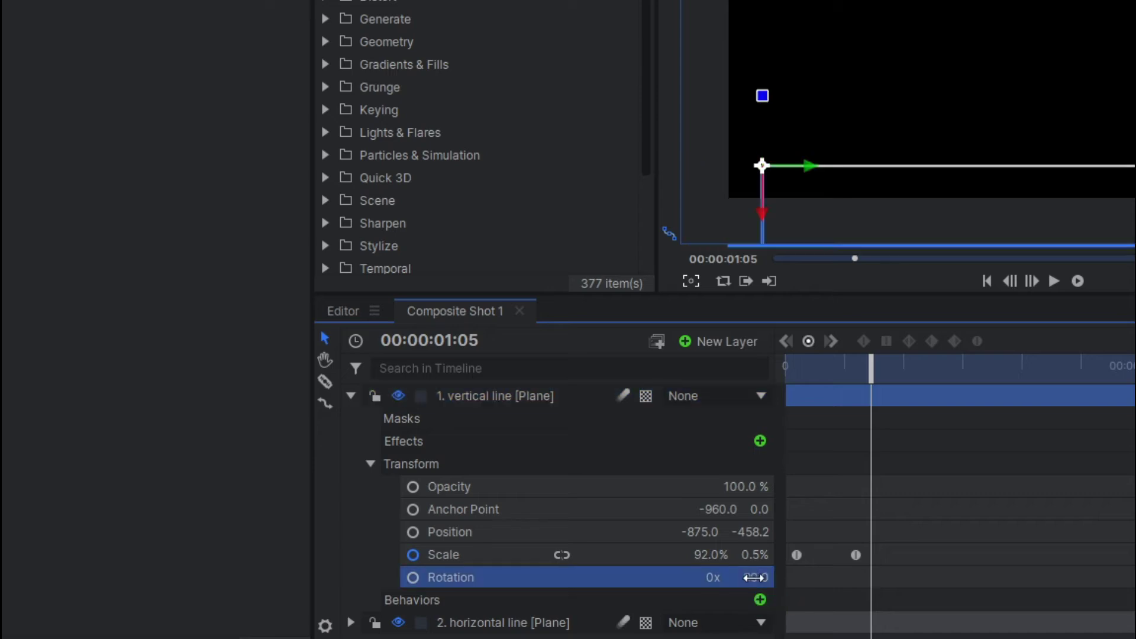
{"action": "left_click", "coordinate": [759, 579]}
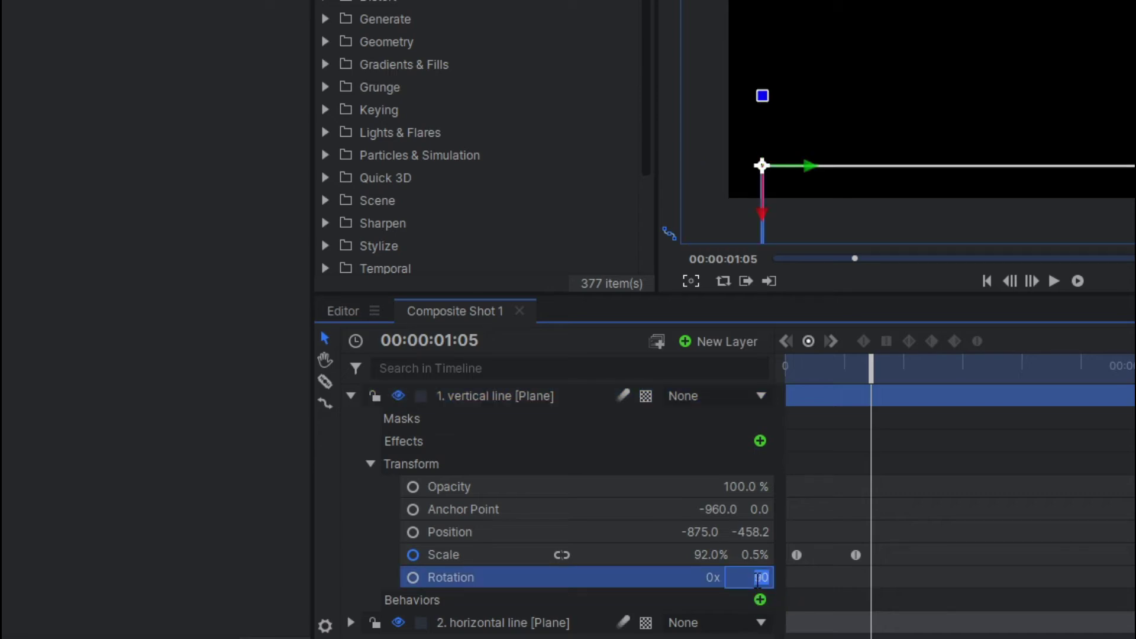
{"action": "left_click", "coordinate": [350, 396]}
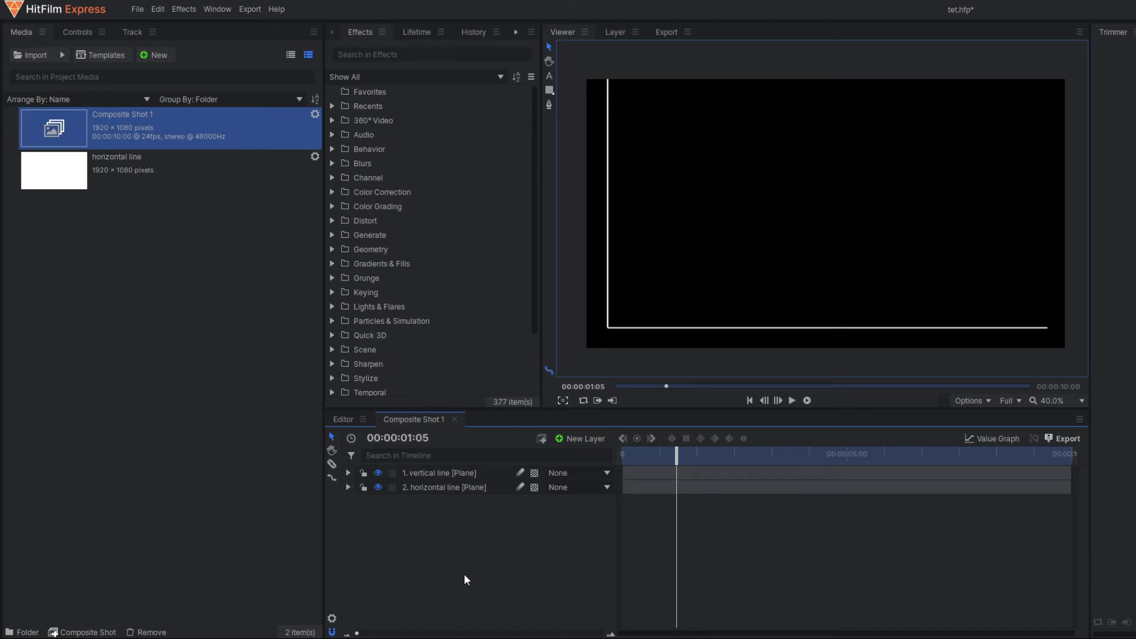
Reduce the vertical line's scale keyframe at 00:00:01:00 to about 45%
{"action": "left_click_drag", "start_coordinate": [625, 456], "coordinate": [678, 462]}
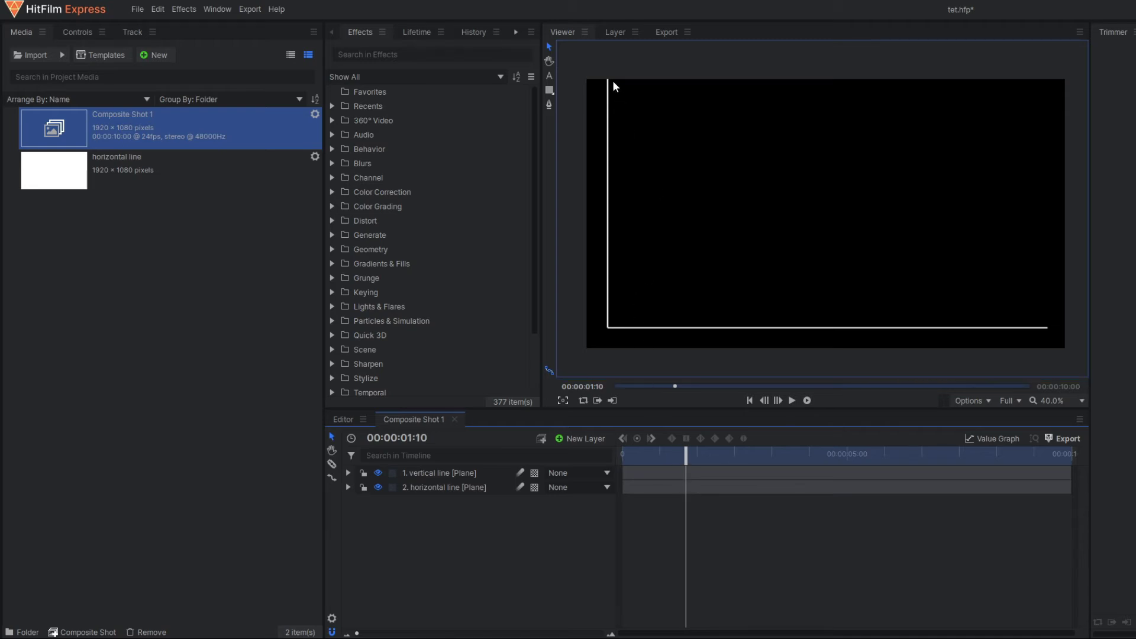
{"action": "left_click", "coordinate": [435, 474]}
{"action": "left_click", "coordinate": [348, 473]}
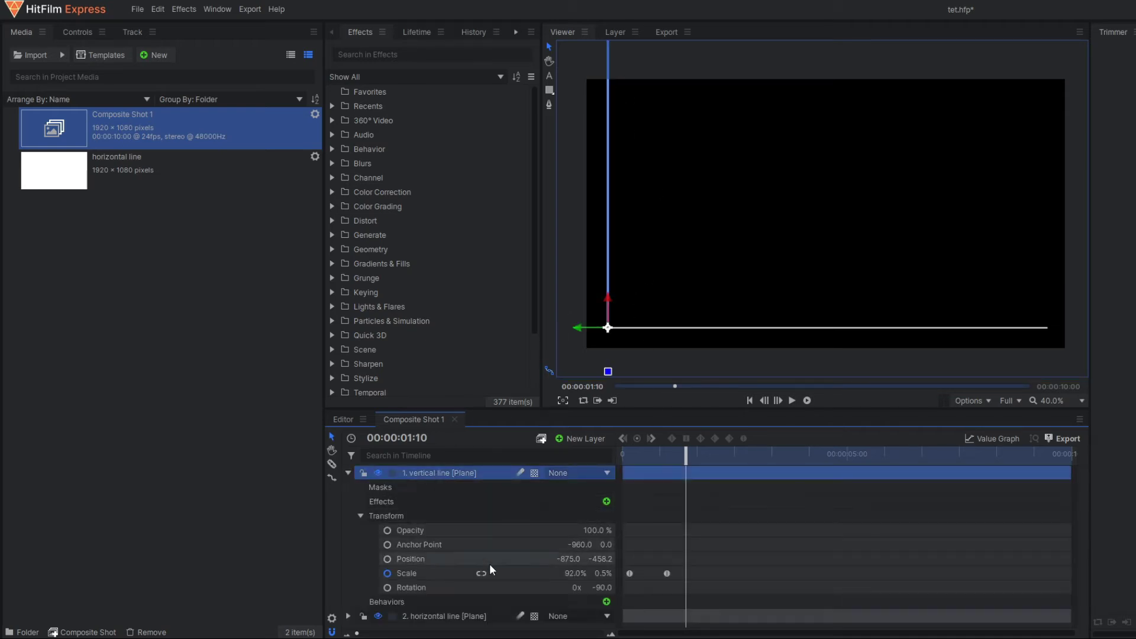
{"action": "left_click", "coordinate": [665, 572]}
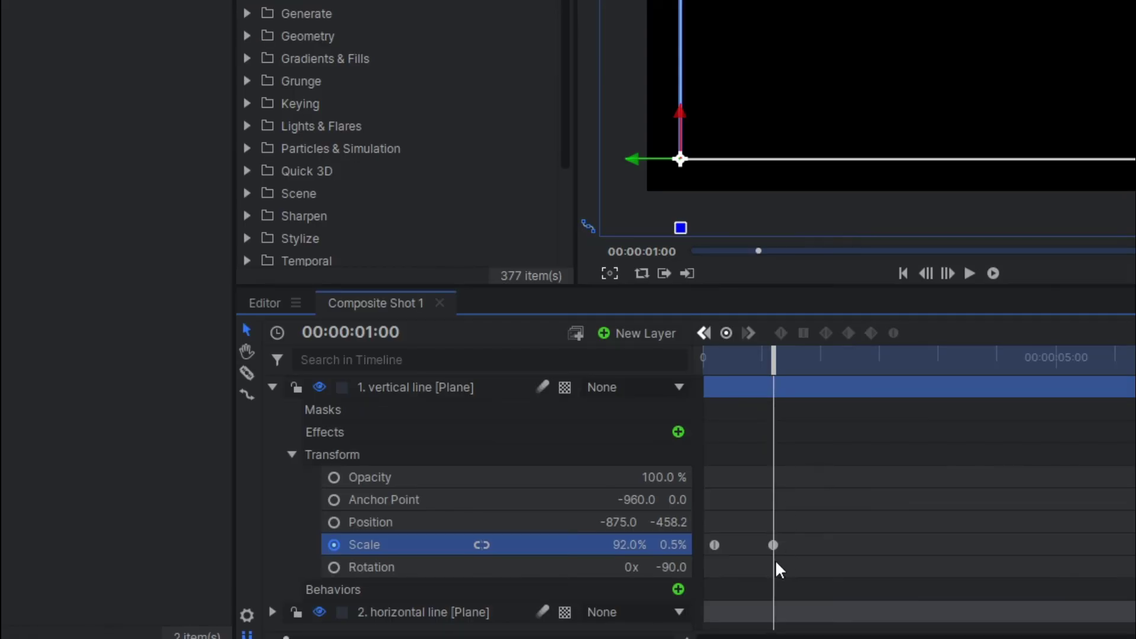
{"action": "mouse_move", "coordinate": [630, 544]}
{"action": "left_mouse_down"}
{"action": "mouse_move", "coordinate": [595, 545]}
{"action": "mouse_move", "coordinate": [644, 547]}
{"action": "left_mouse_up"}
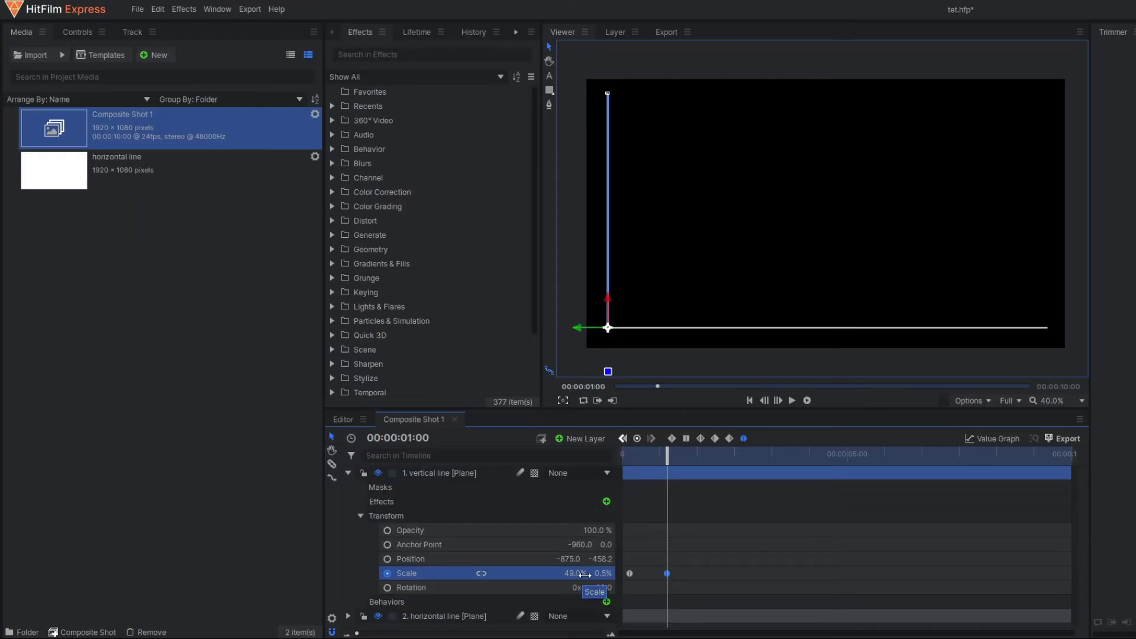
Play back the axes animation from near the start
{"action": "left_click", "coordinate": [704, 454]}
{"action": "left_click", "coordinate": [348, 473]}
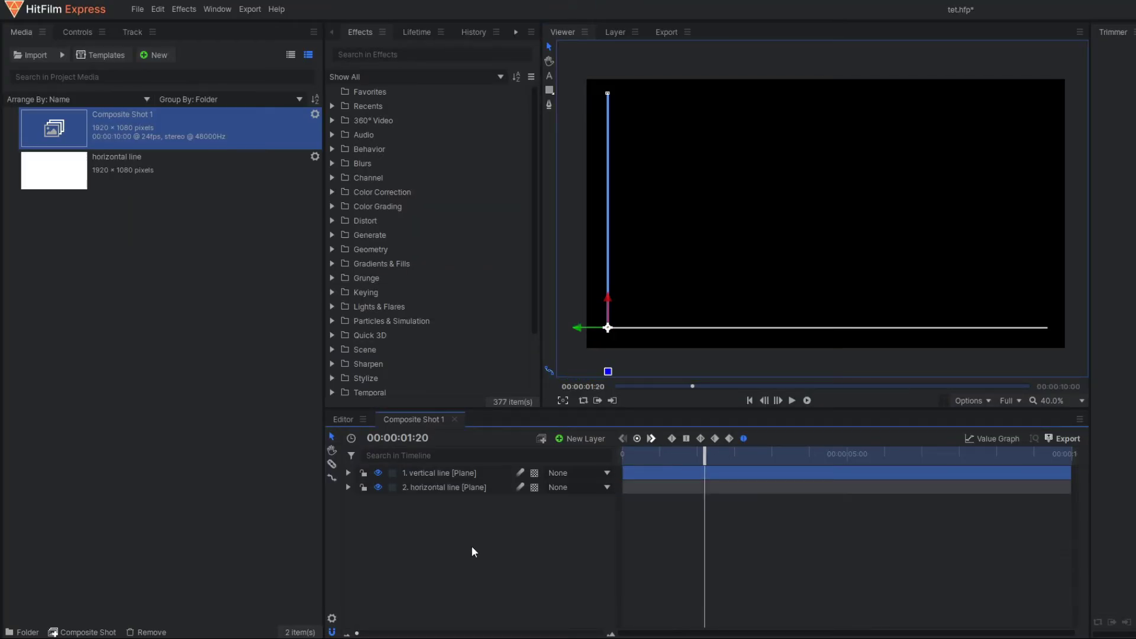
{"action": "left_click", "coordinate": [472, 545]}
{"action": "left_click", "coordinate": [628, 457]}
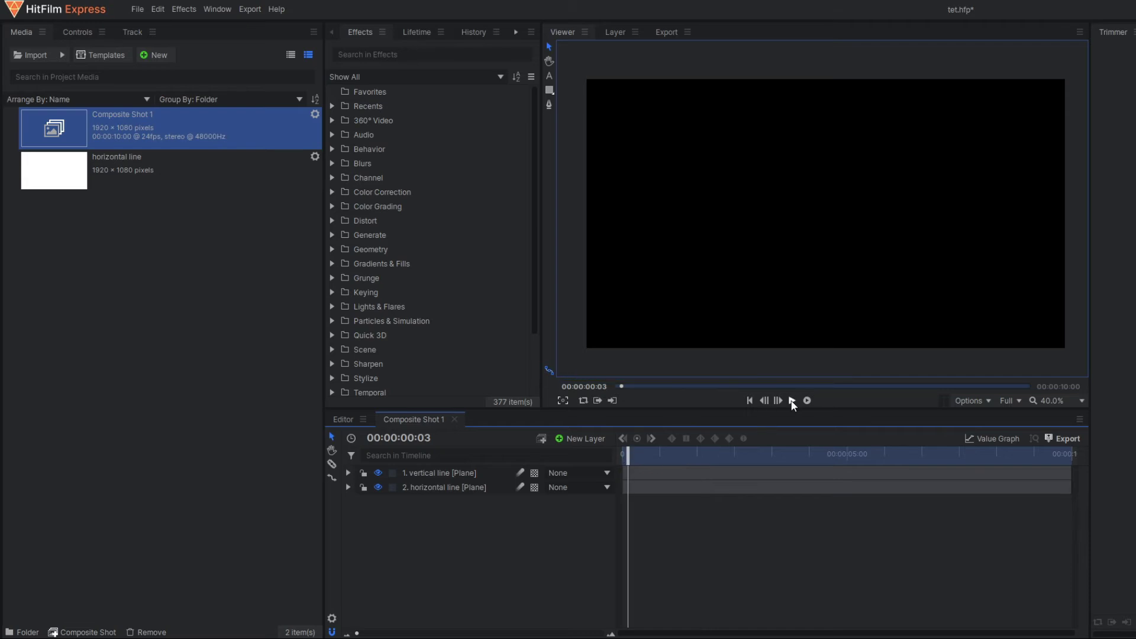
{"action": "left_click", "coordinate": [793, 401]}
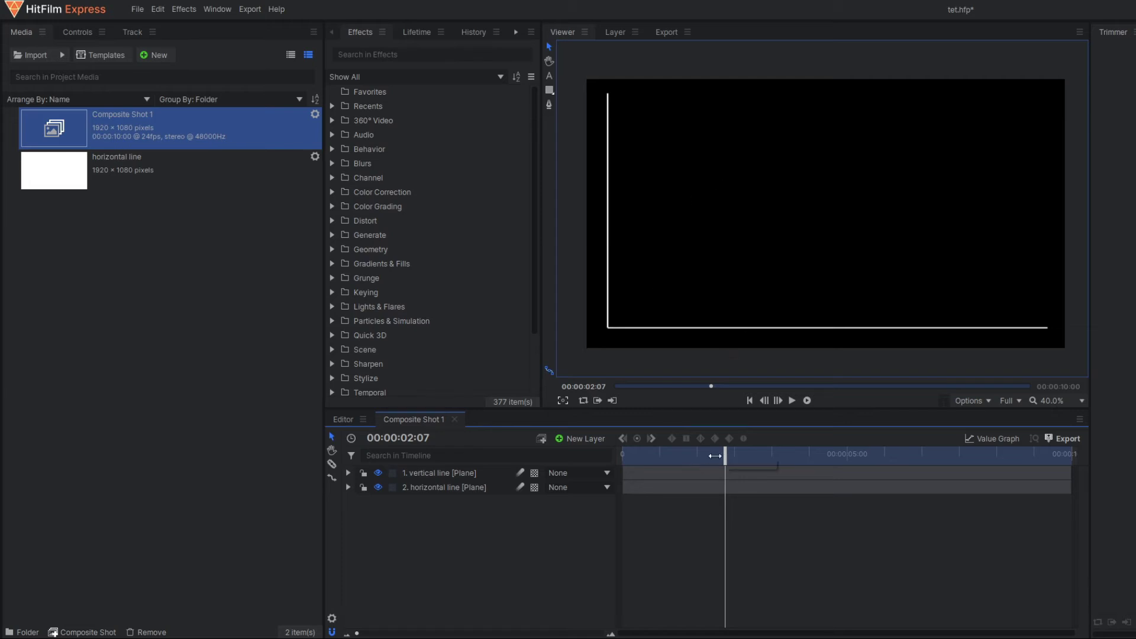
Create a new white plane layer and name it 'box'
{"action": "left_click_drag", "start_coordinate": [716, 459], "coordinate": [632, 457]}
{"action": "left_click", "coordinate": [504, 474]}
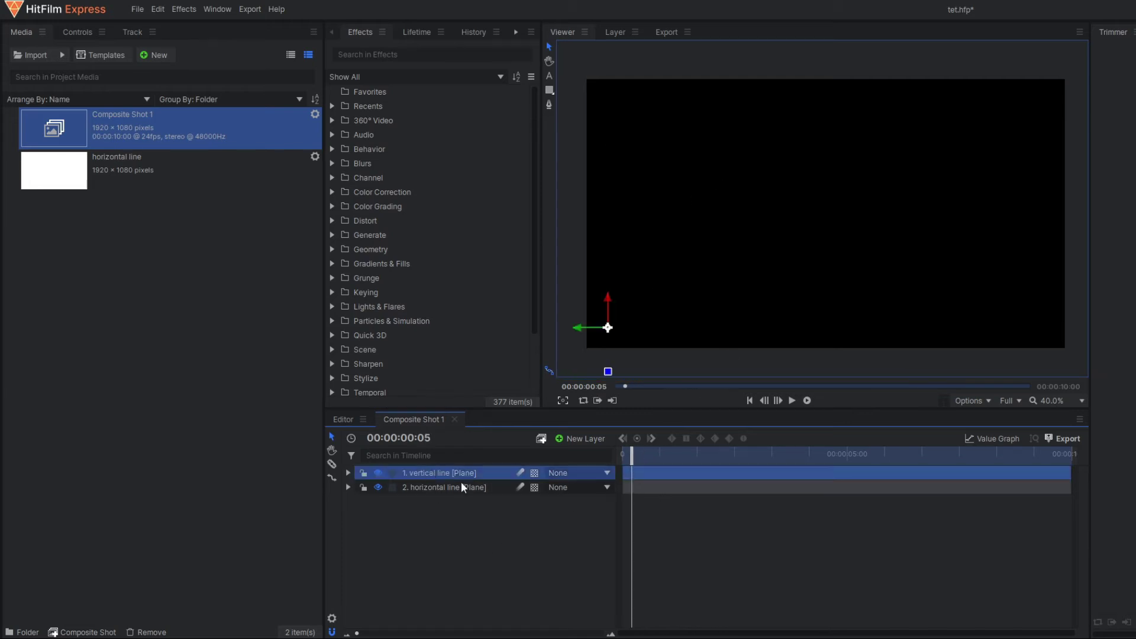
{"action": "left_click", "coordinate": [574, 438]}
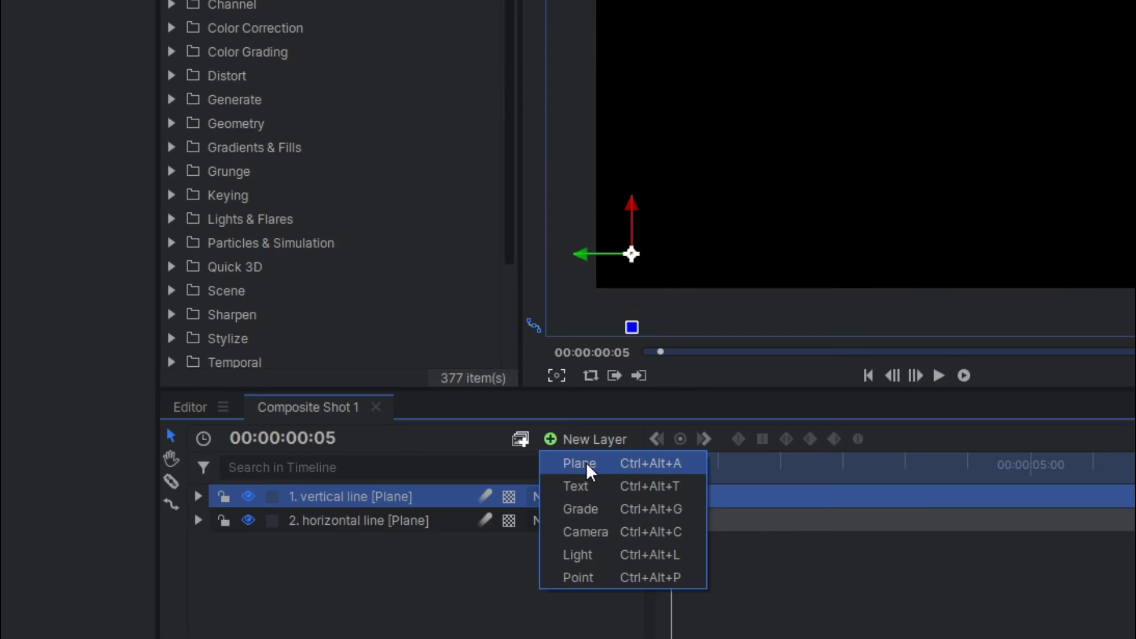
{"action": "left_click", "coordinate": [579, 453]}
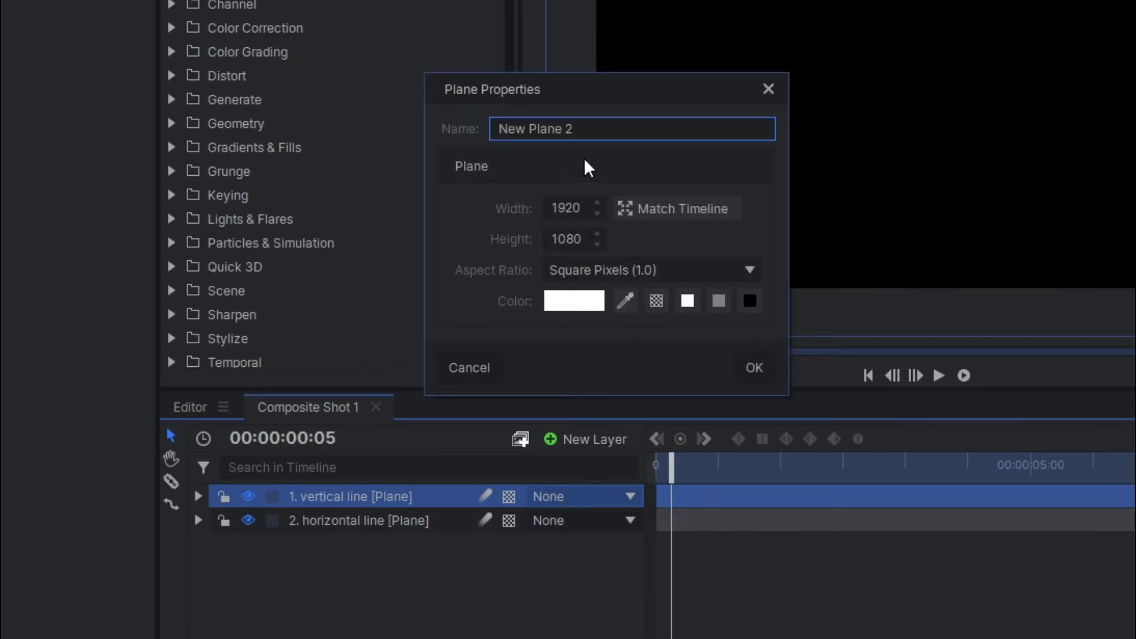
{"action": "triple_click", "coordinate": [593, 130]}
{"action": "type", "text": "box"}
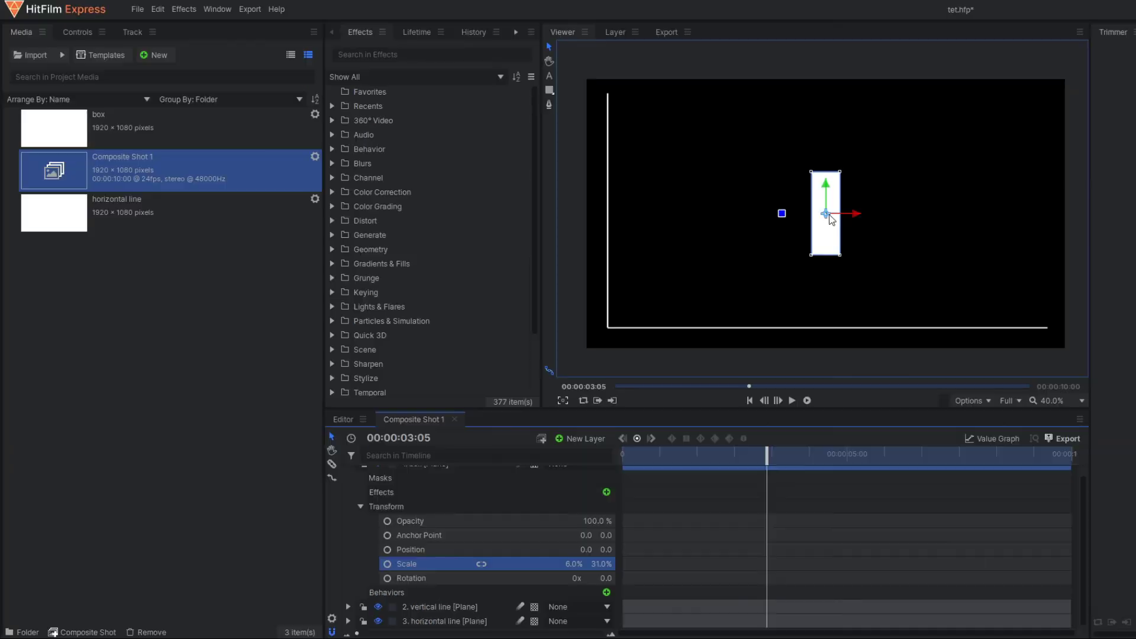
Move the 6% × 31% box to −620, −233.5 and set its anchor point Y to −538
{"action": "left_click_drag", "start_coordinate": [829, 214], "coordinate": [672, 290]}
{"action": "scroll", "coordinate": [755, 296], "scroll_direction": "up", "scroll_amount": 2}
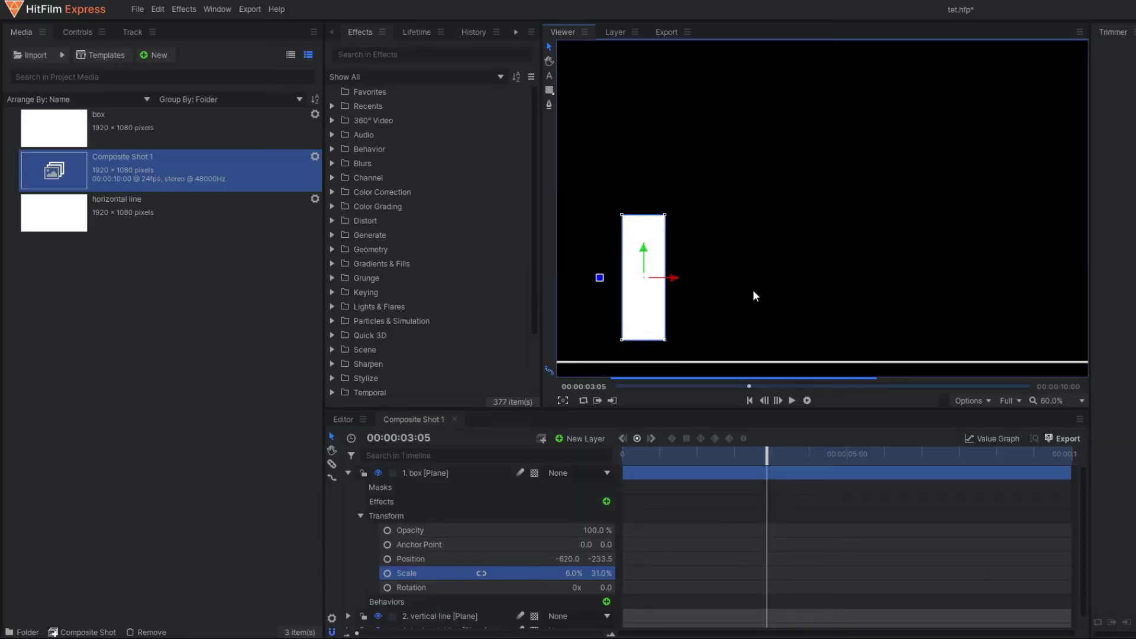
{"action": "scroll", "coordinate": [757, 294], "scroll_direction": "down", "scroll_amount": 4}
{"action": "scroll", "coordinate": [747, 326], "scroll_direction": "up", "scroll_amount": 3}
{"action": "scroll", "coordinate": [739, 267], "scroll_direction": "down", "scroll_amount": 2}
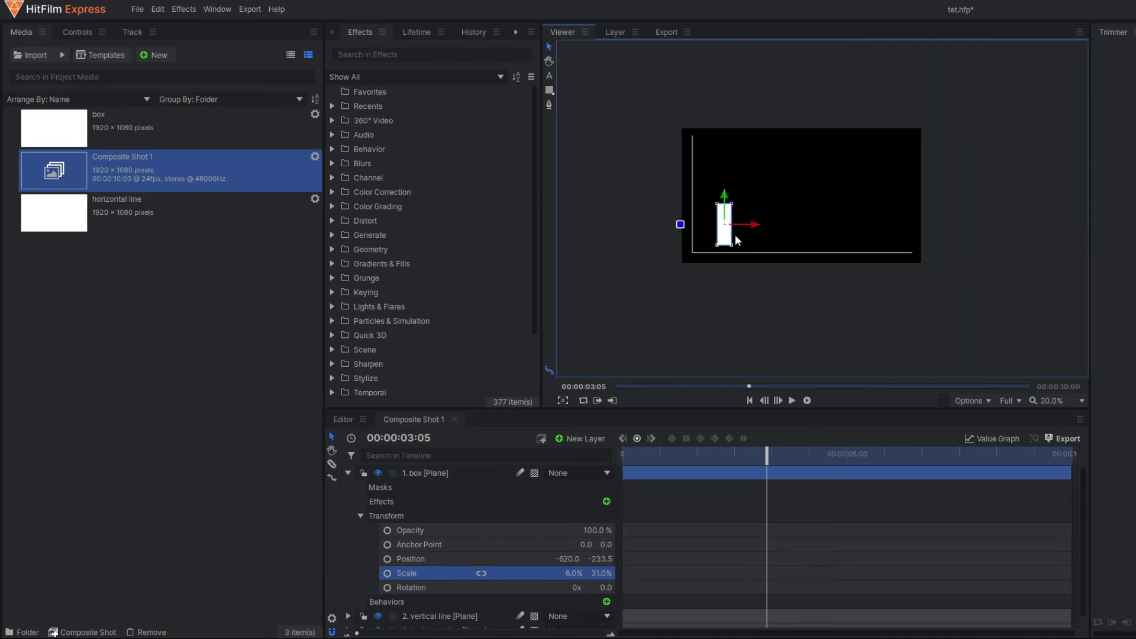
{"action": "scroll", "coordinate": [734, 234], "scroll_direction": "up", "scroll_amount": 3}
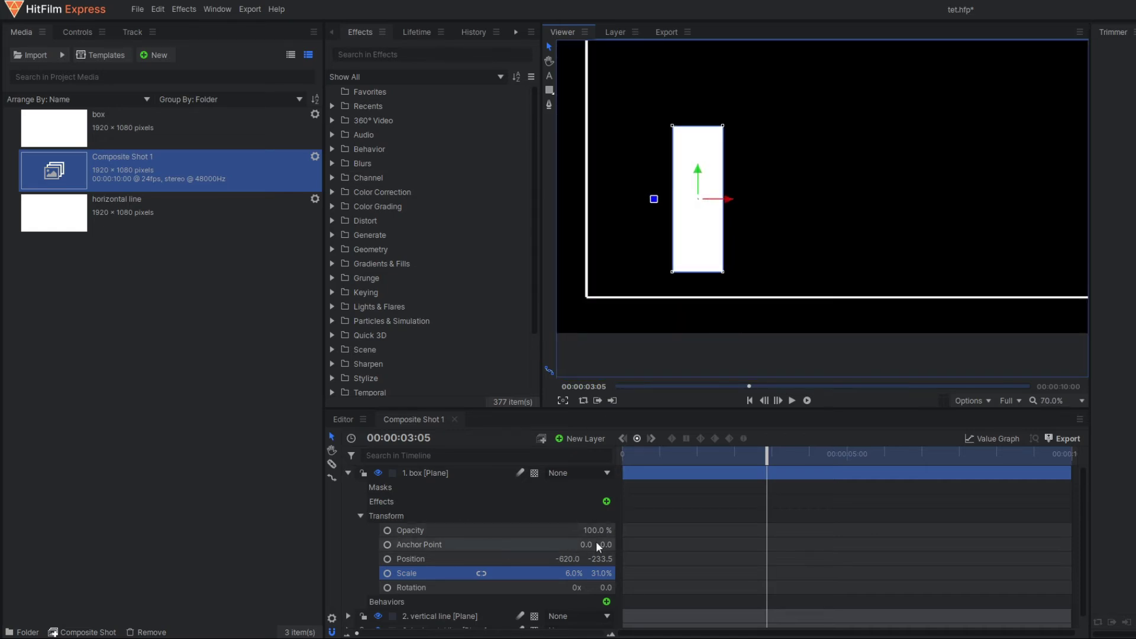
{"action": "left_click_drag", "start_coordinate": [612, 543], "coordinate": [535, 544]}
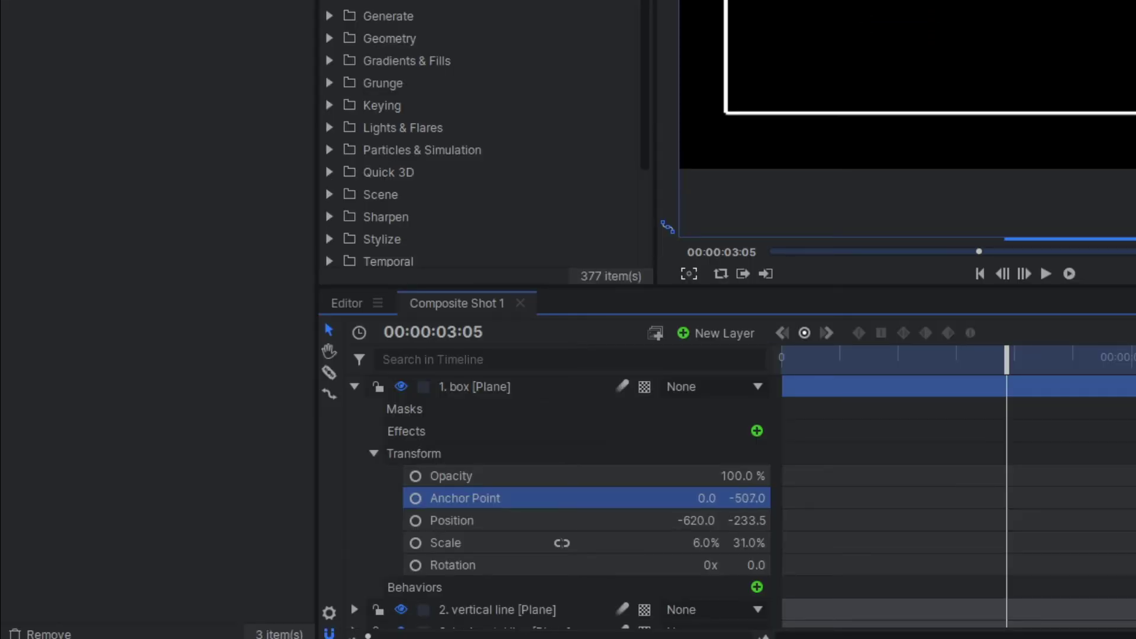
{"action": "left_click_drag", "start_coordinate": [747, 498], "coordinate": [953, 236]}
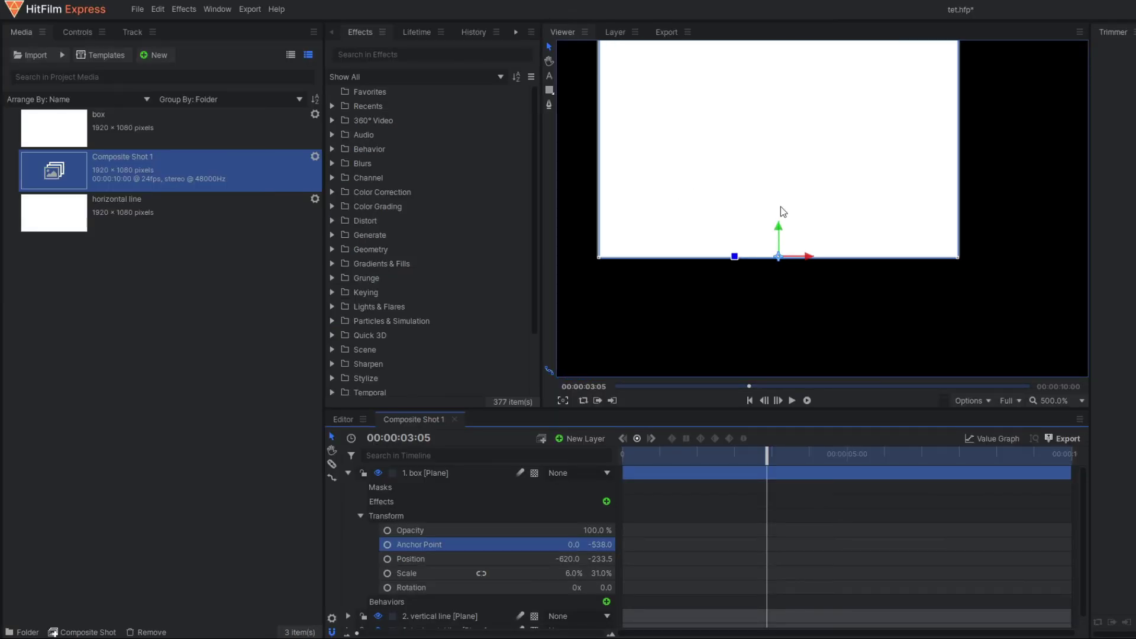
Fit the viewer and lower the box bar onto the horizontal line
{"action": "left_click", "coordinate": [563, 400]}
{"action": "left_click", "coordinate": [348, 473]}
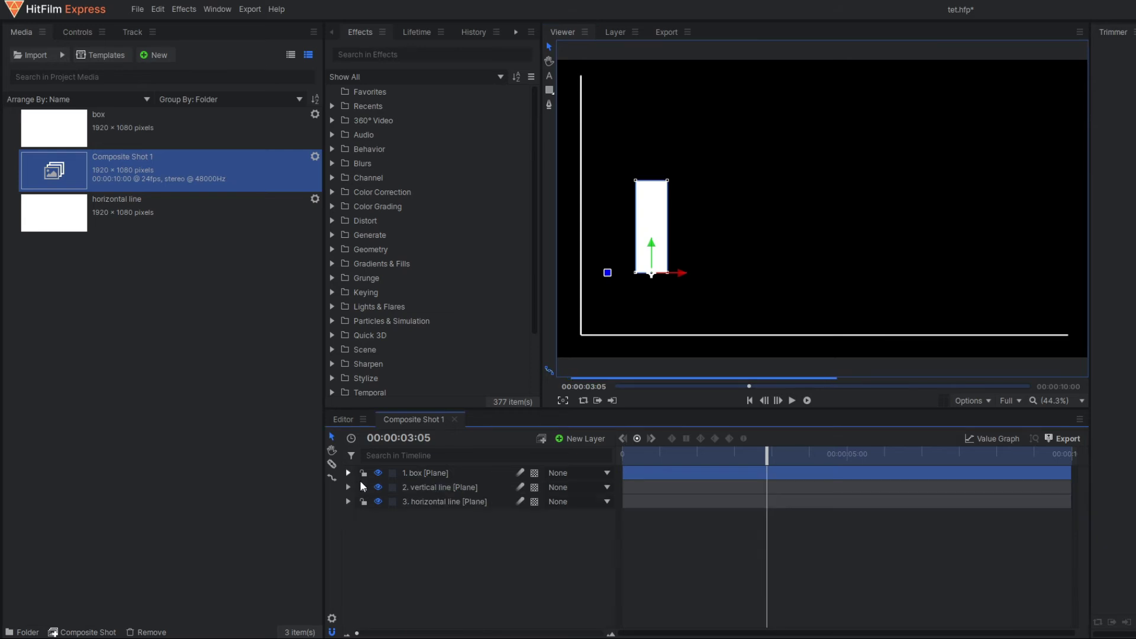
{"action": "left_click_drag", "start_coordinate": [651, 249], "coordinate": [653, 307]}
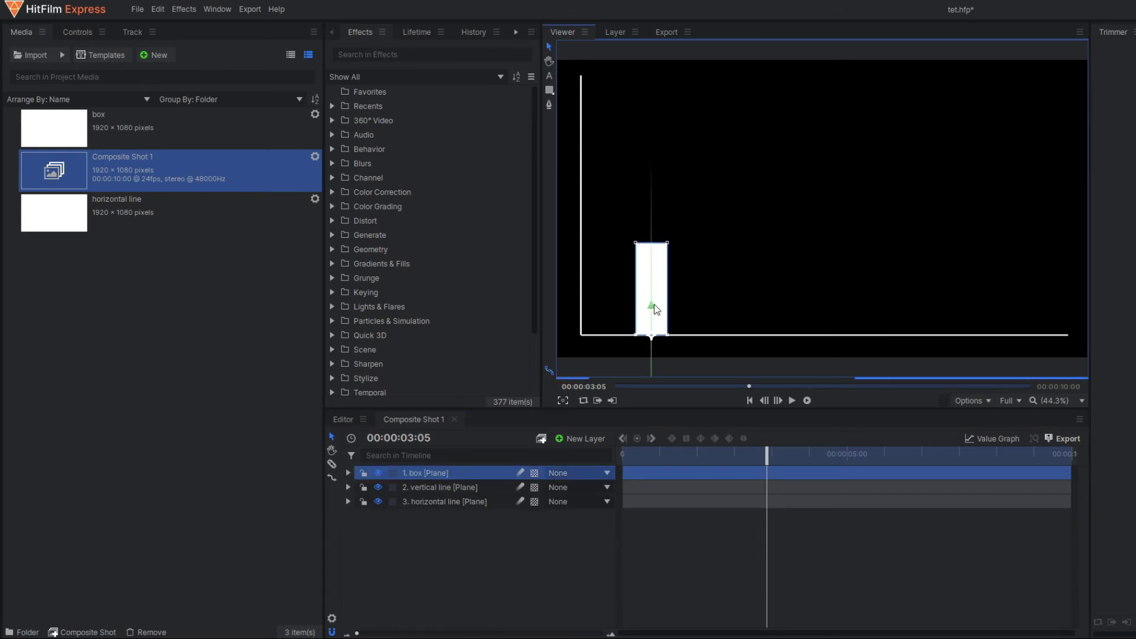
Trim the box layer to start at 00:00:00:23
{"action": "scroll", "coordinate": [652, 309], "scroll_direction": "down", "scroll_amount": 1}
{"action": "mouse_move", "coordinate": [666, 468]}
{"action": "left_mouse_down"}
{"action": "mouse_move", "coordinate": [649, 463]}
{"action": "mouse_move", "coordinate": [665, 481]}
{"action": "left_mouse_up"}
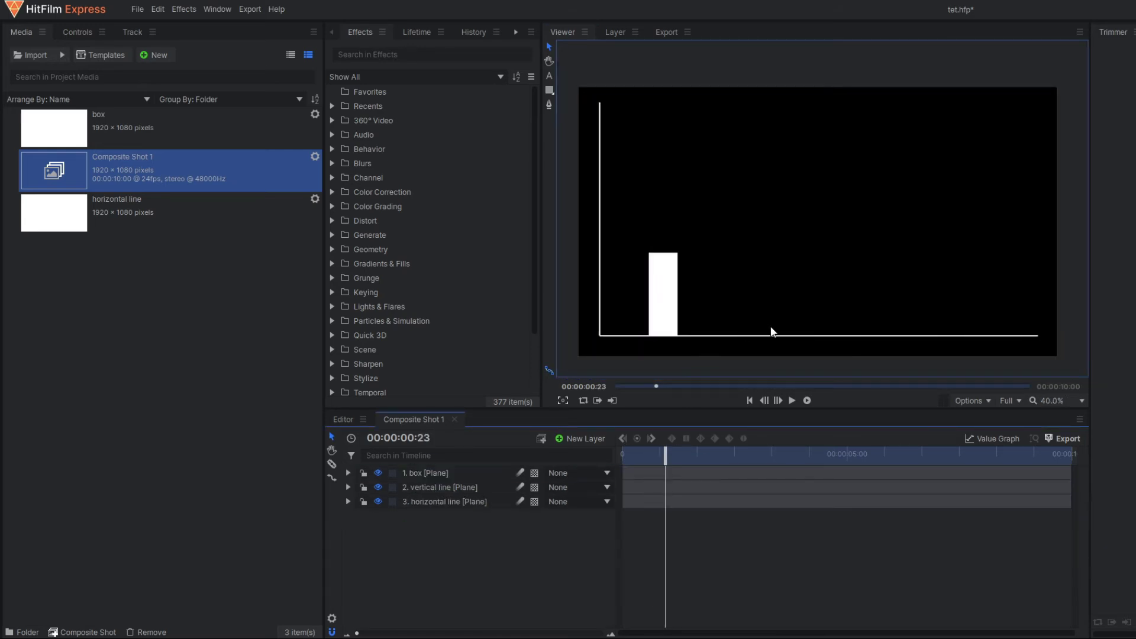
{"action": "left_click", "coordinate": [641, 472]}
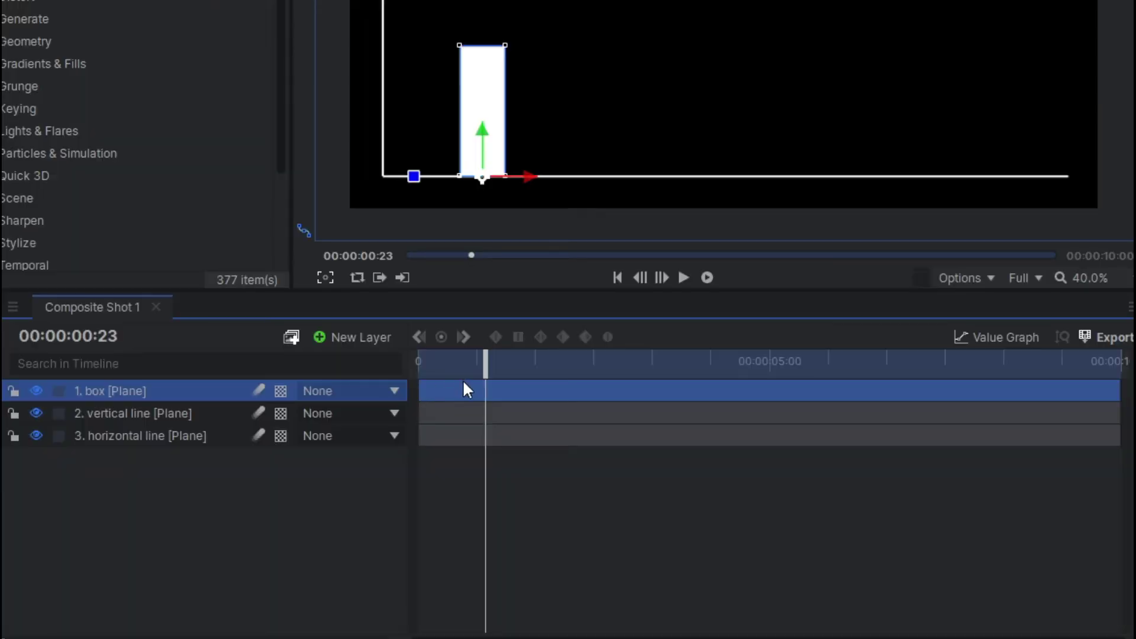
{"action": "left_click_drag", "start_coordinate": [421, 393], "coordinate": [487, 372]}
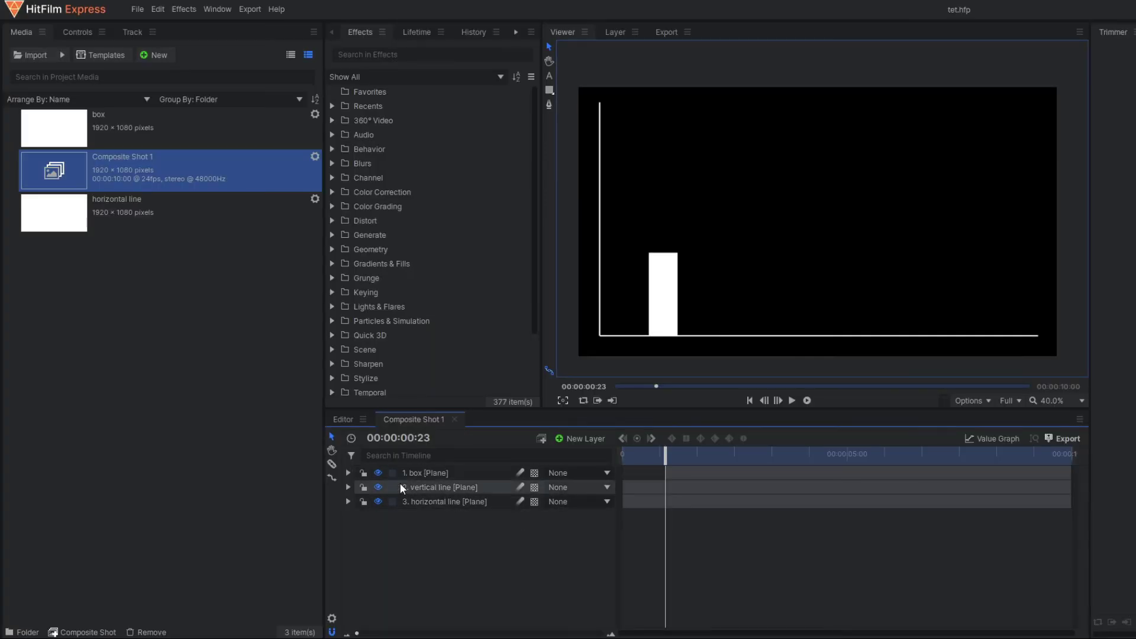
Keyframe the box's scale: full height at 00:00:02:00, 0% vertical scale at 00:00:00:23
{"action": "left_click", "coordinate": [423, 473]}
{"action": "left_click", "coordinate": [348, 474]}
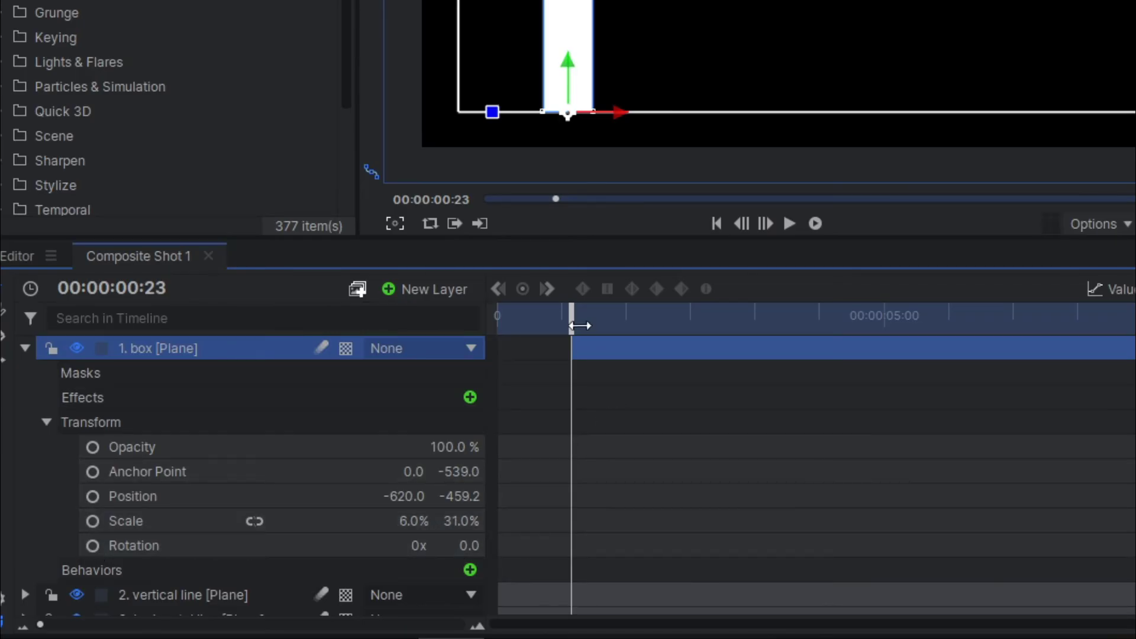
{"action": "left_click_drag", "start_coordinate": [579, 312], "coordinate": [657, 334]}
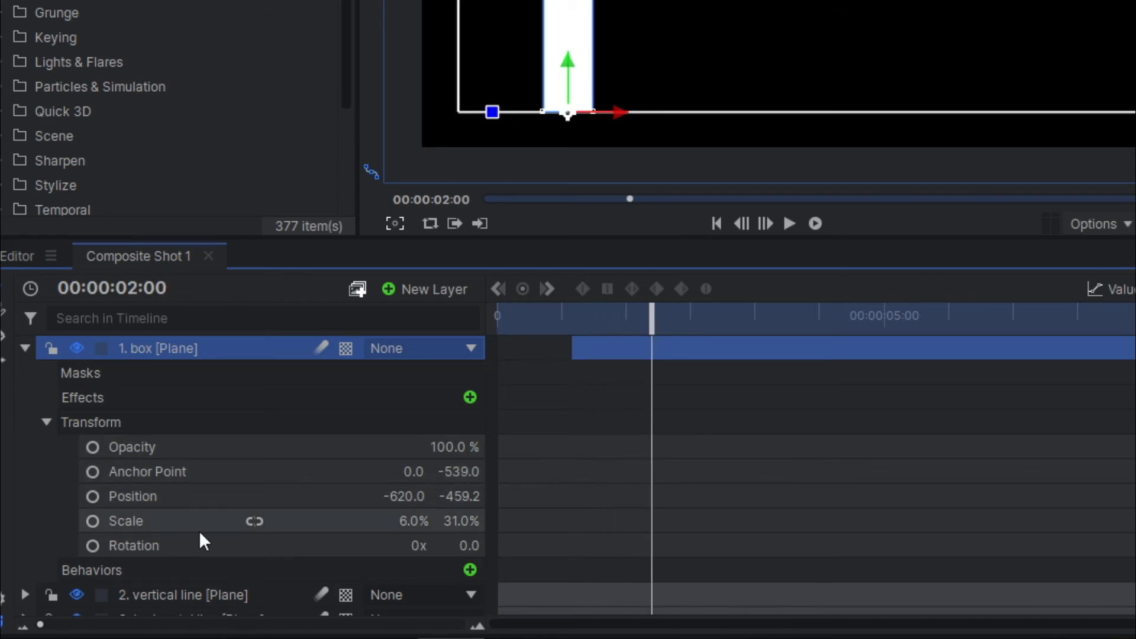
{"action": "left_click", "coordinate": [92, 521]}
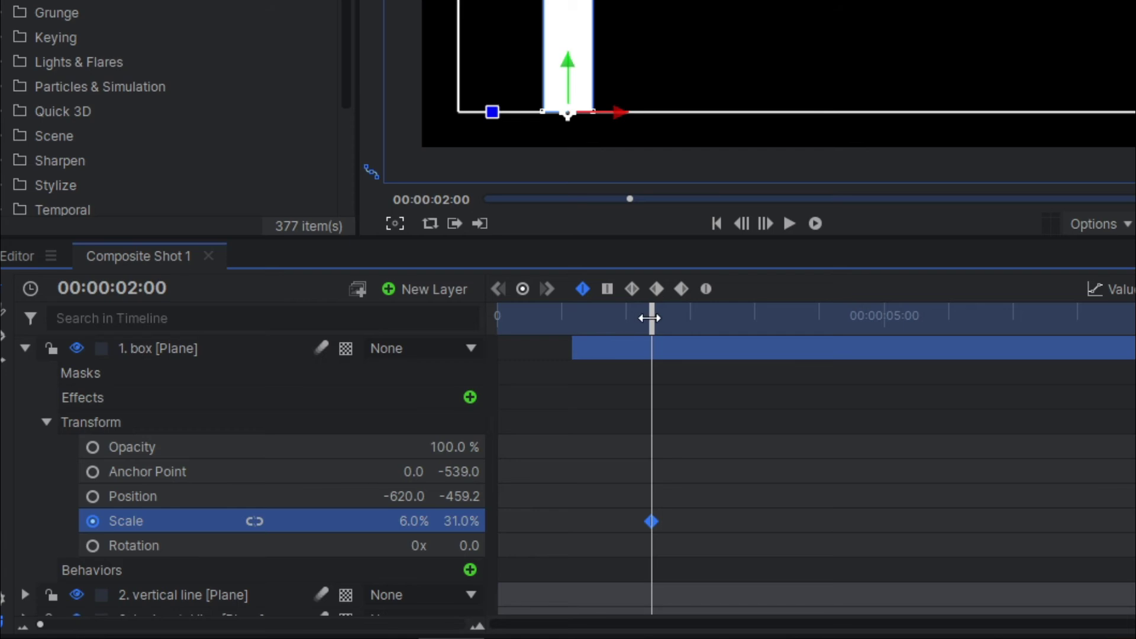
{"action": "left_click_drag", "start_coordinate": [650, 318], "coordinate": [569, 322]}
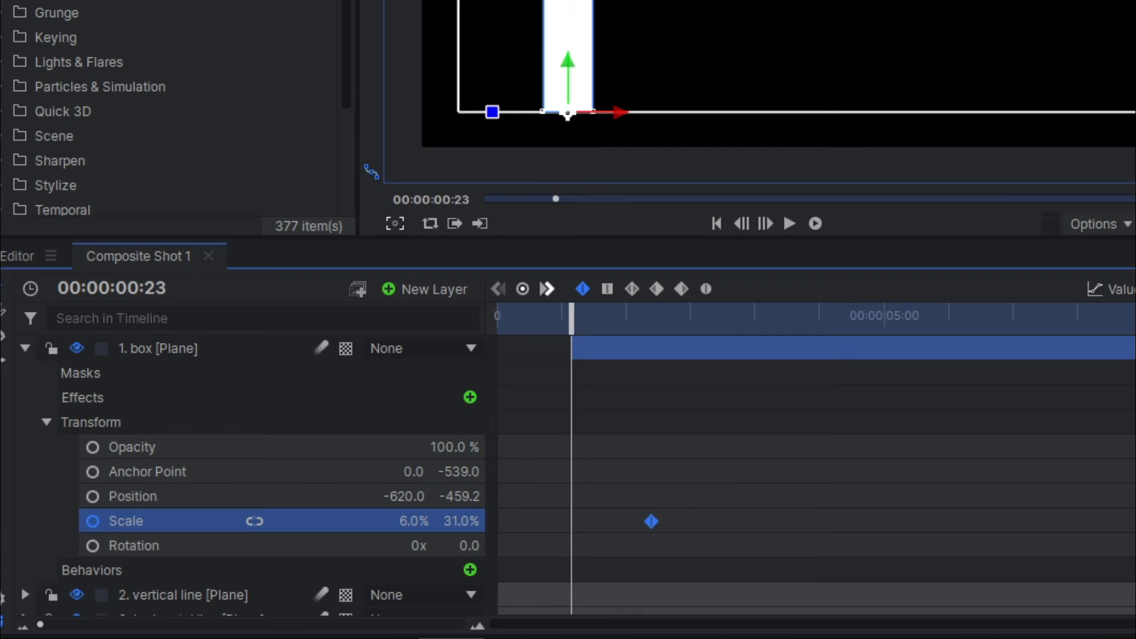
{"action": "left_click", "coordinate": [461, 522]}
{"action": "key", "text": "Return"}
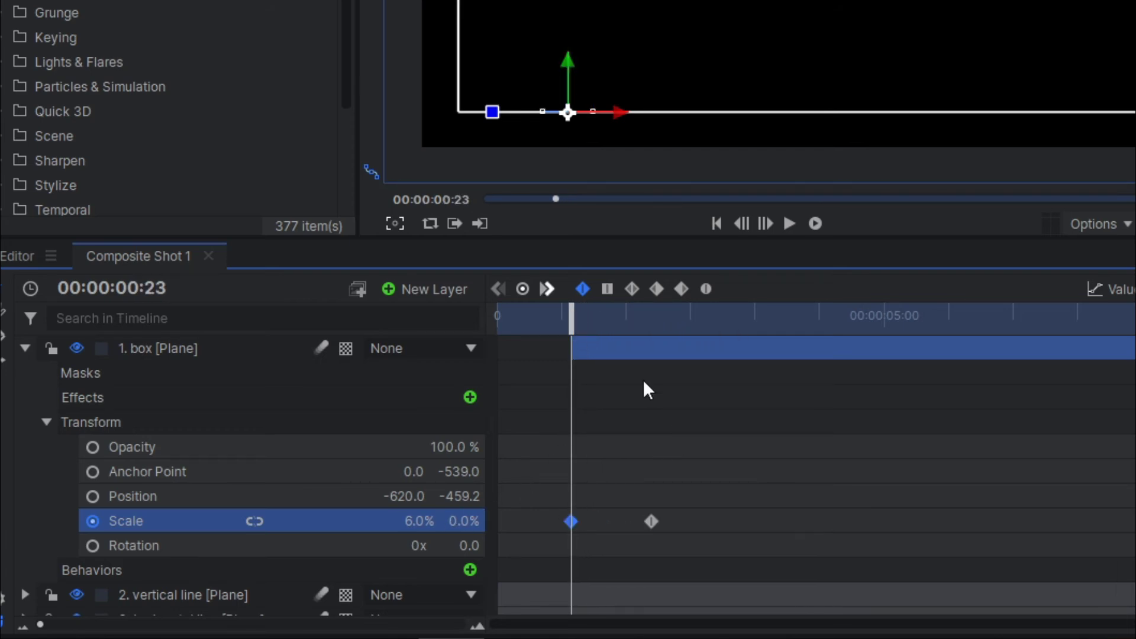
Preview the bar rising and move its full-height keyframe to 00:00:01:16
{"action": "left_click_drag", "start_coordinate": [569, 323], "coordinate": [695, 362]}
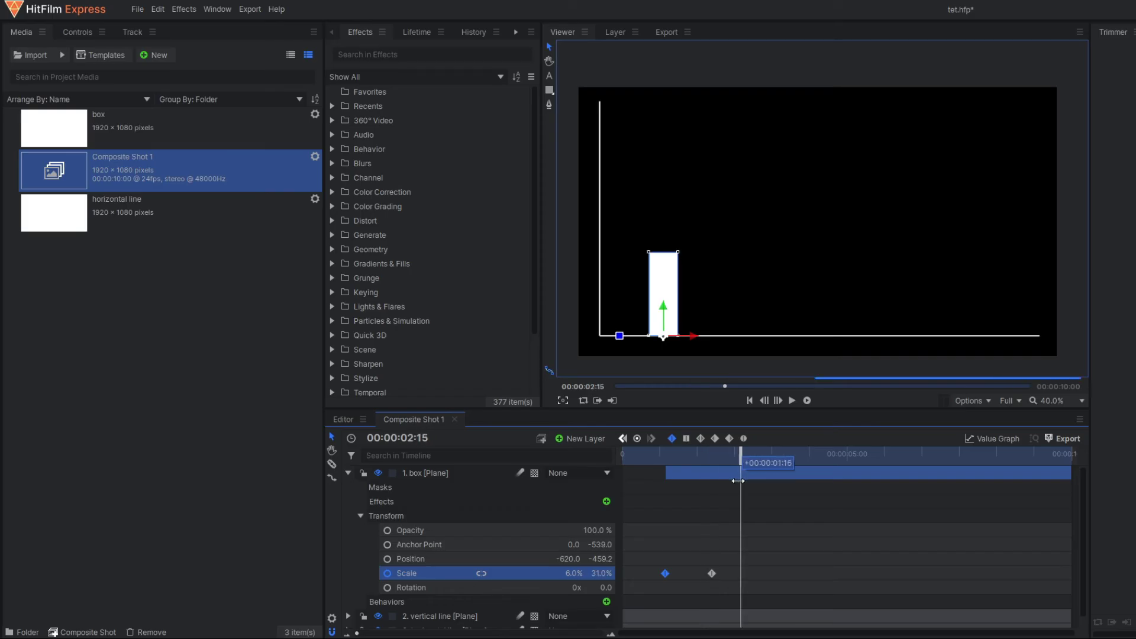
{"action": "left_click_drag", "start_coordinate": [649, 466], "coordinate": [737, 488]}
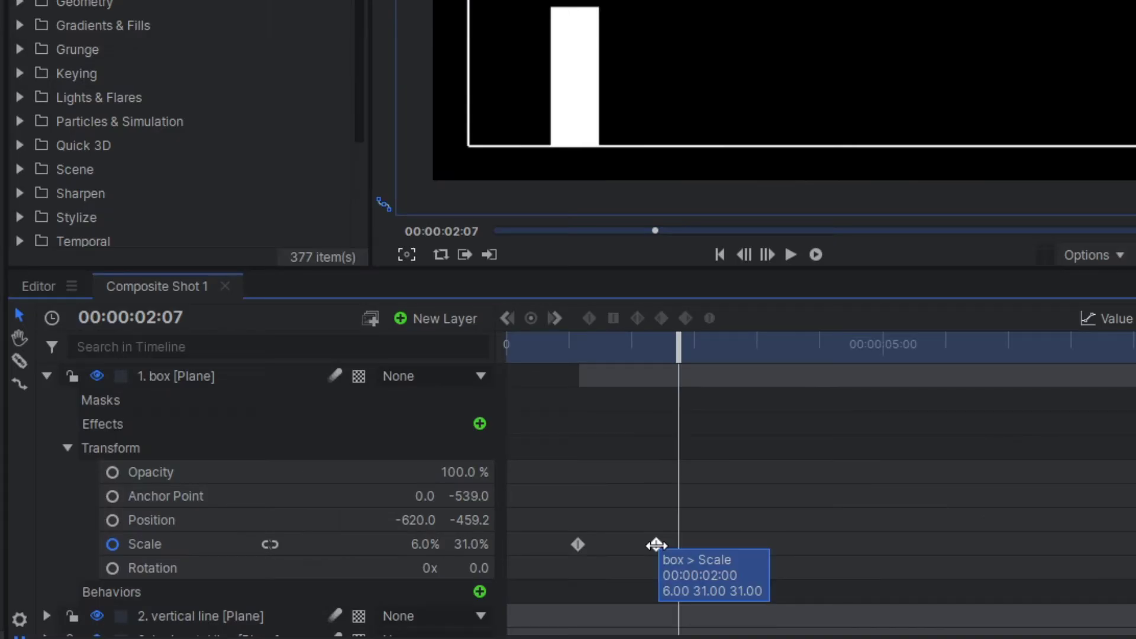
{"action": "left_click_drag", "start_coordinate": [712, 574], "coordinate": [697, 573]}
{"action": "left_click_drag", "start_coordinate": [631, 544], "coordinate": [631, 543]}
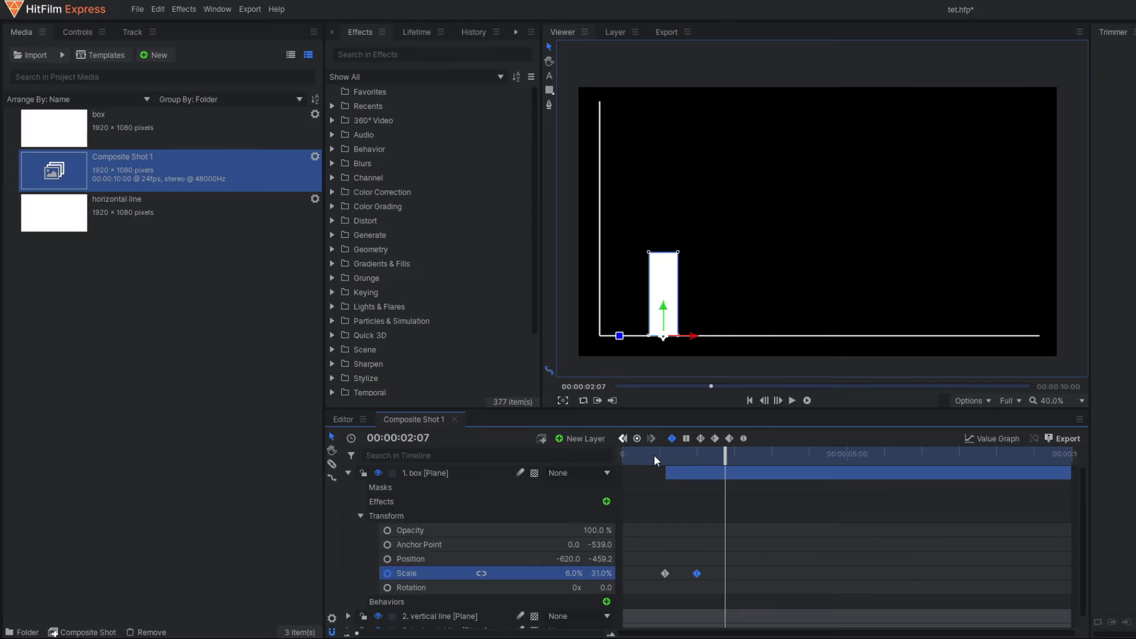
Preview the first bar's rise, then apply Smooth interpolation to both Scale keyframes
{"action": "left_click", "coordinate": [654, 456]}
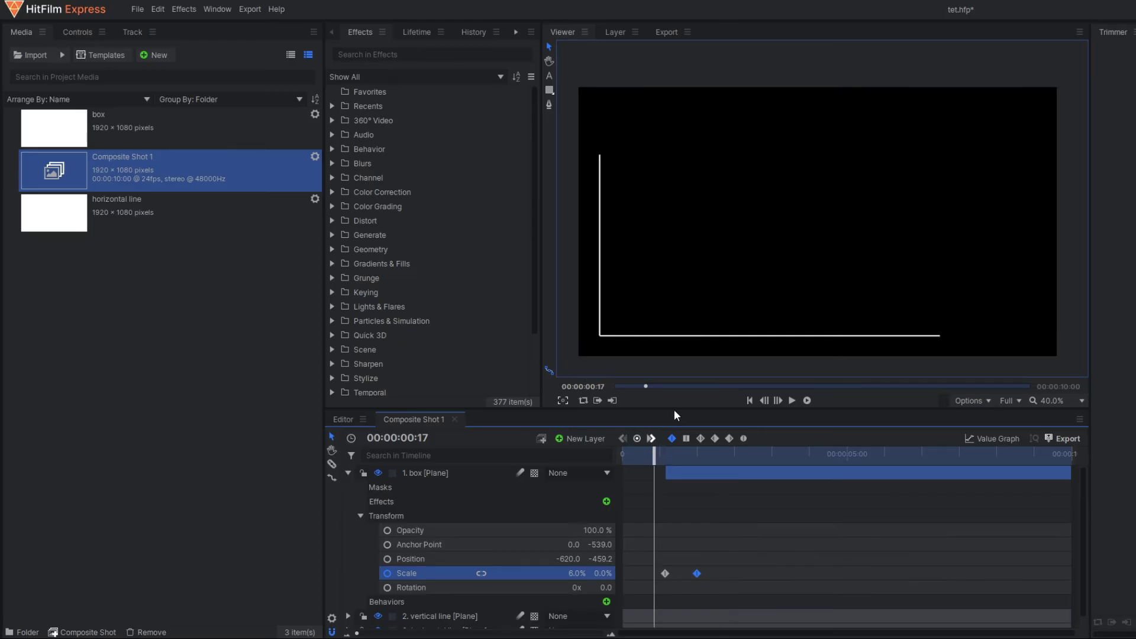
{"action": "left_click", "coordinate": [794, 401]}
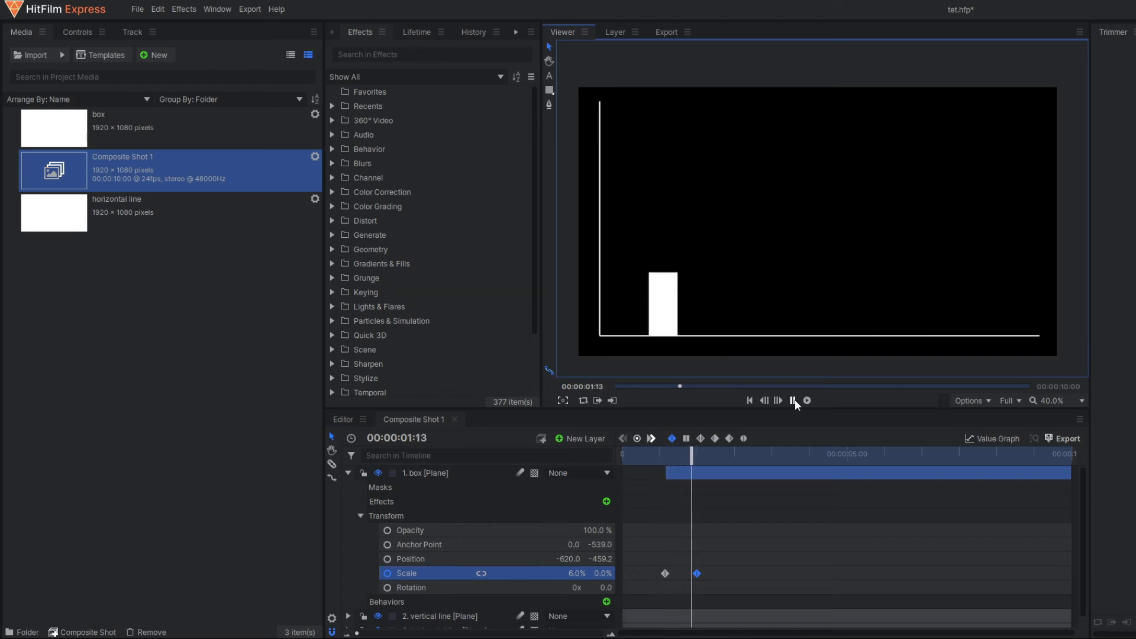
{"action": "left_click", "coordinate": [794, 401]}
{"action": "left_click_drag", "start_coordinate": [703, 586], "coordinate": [663, 548]}
{"action": "left_click", "coordinate": [744, 439]}
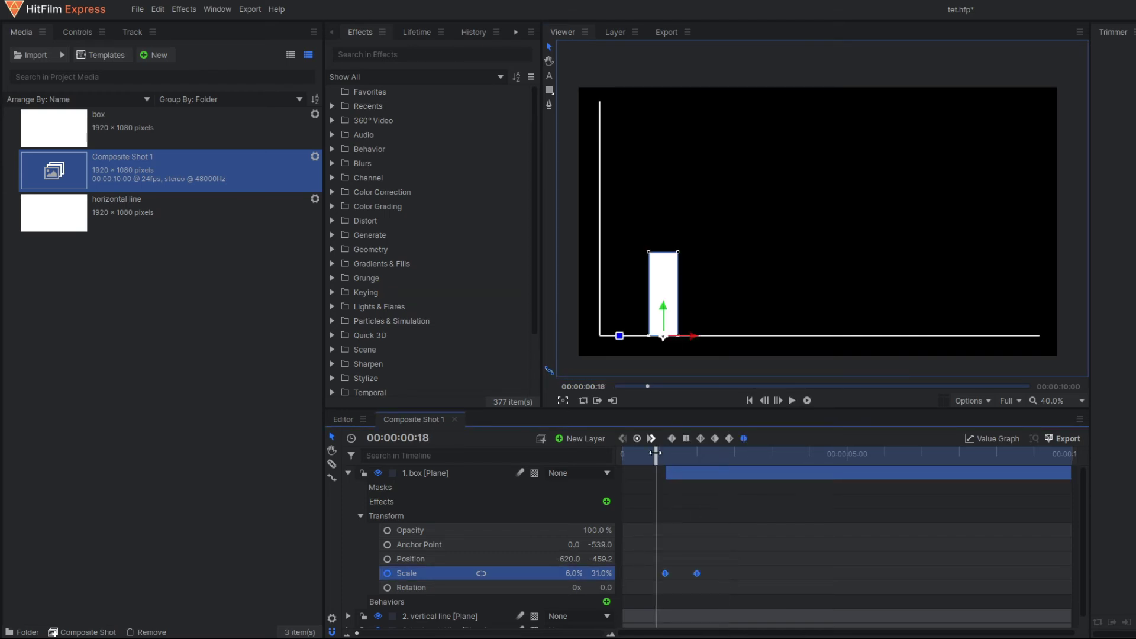
Preview the eased rise, check the Scale curves, and stop at 00:00:02:10
{"action": "left_click", "coordinate": [656, 455]}
{"action": "left_click", "coordinate": [793, 401]}
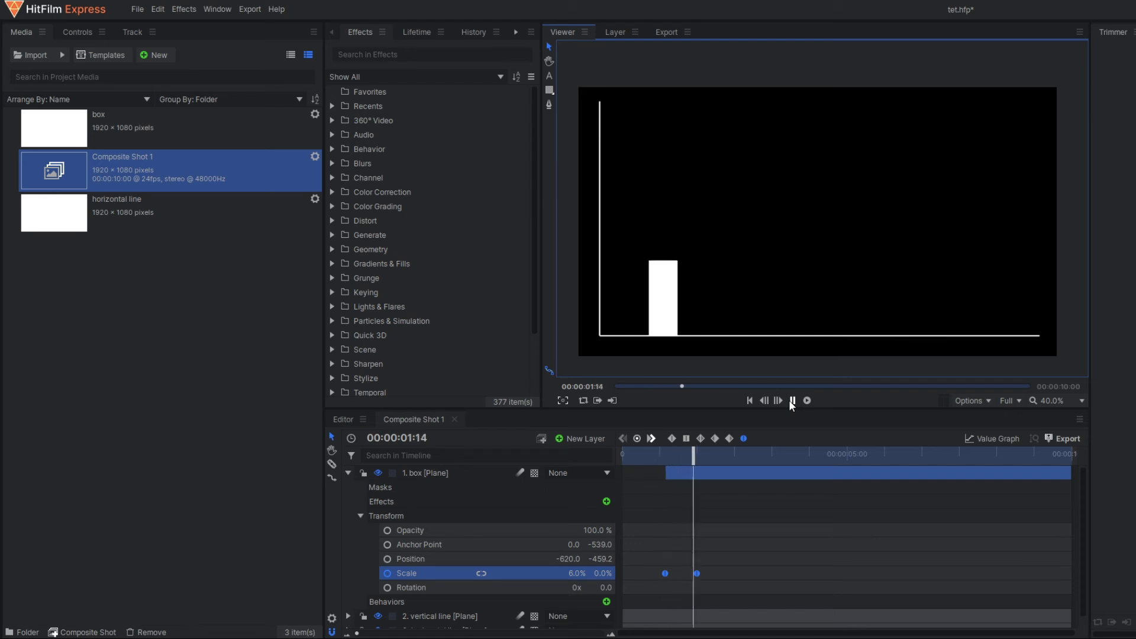
{"action": "left_click", "coordinate": [791, 401]}
{"action": "left_click", "coordinate": [1004, 438]}
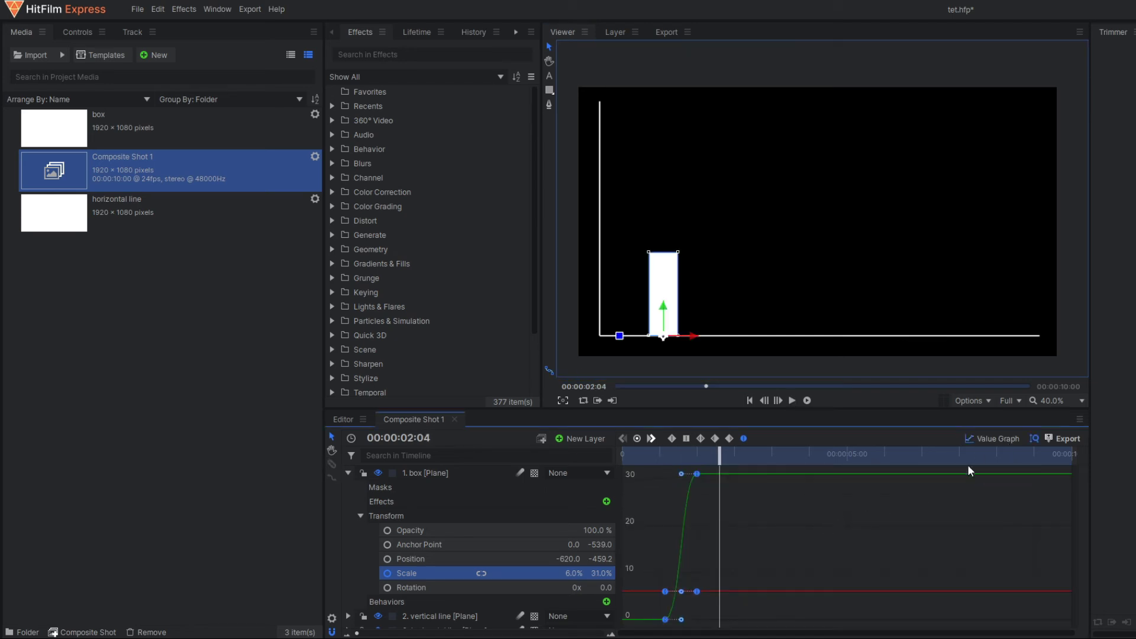
{"action": "left_click", "coordinate": [1003, 440]}
{"action": "left_click", "coordinate": [656, 455]}
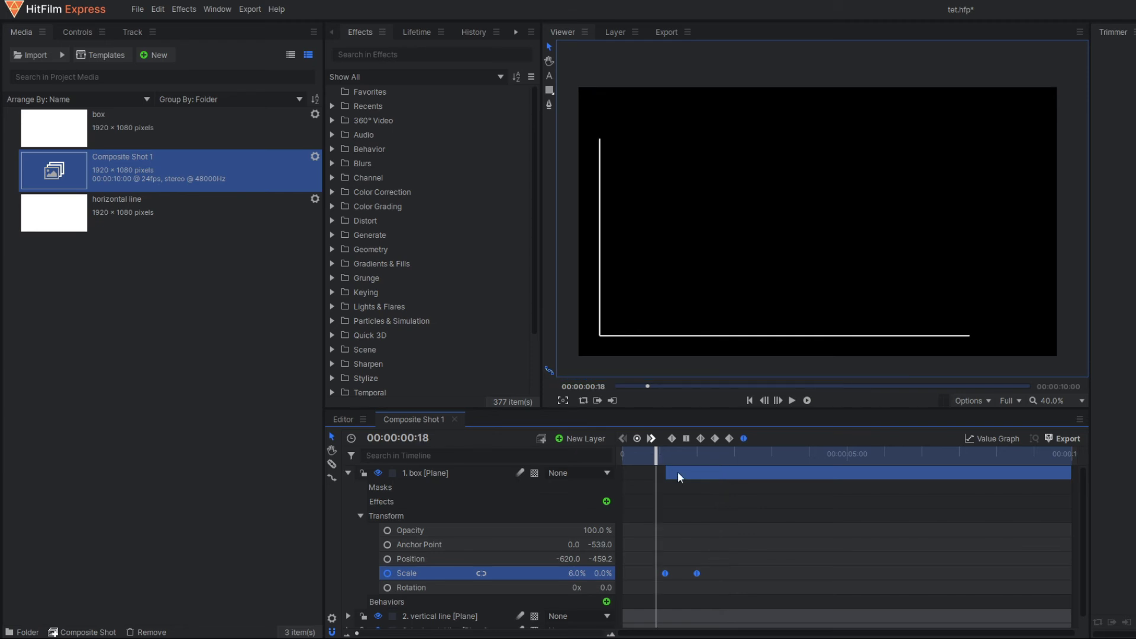
{"action": "left_click", "coordinate": [732, 454]}
Duplicate the box layer and move the copy to the right of the first bar
{"action": "left_click", "coordinate": [348, 472]}
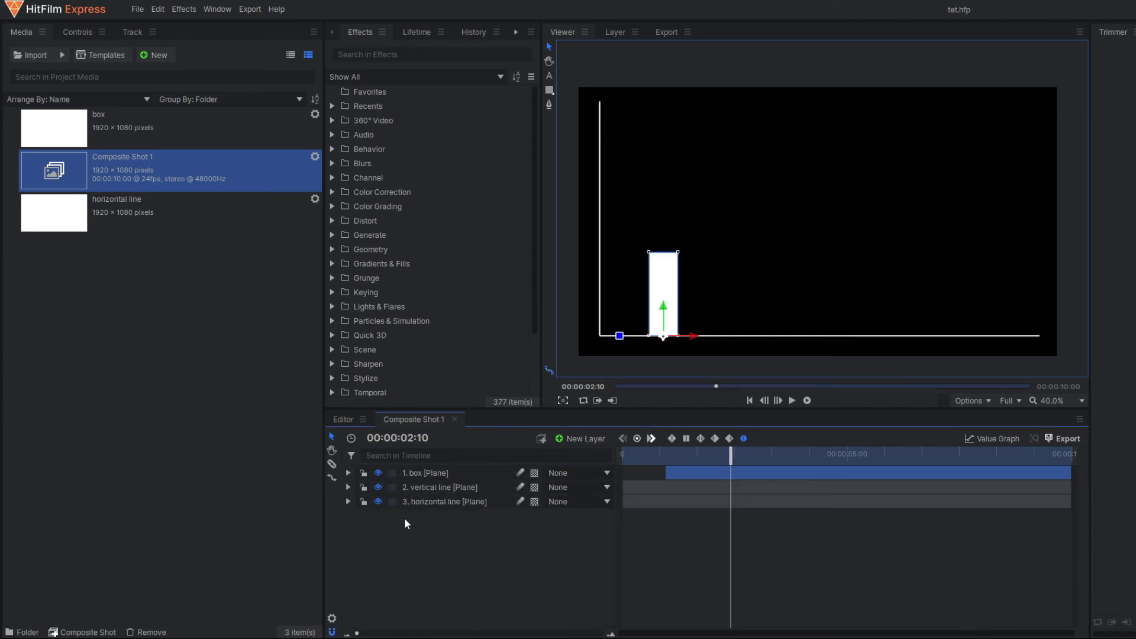
{"action": "left_click", "coordinate": [473, 543]}
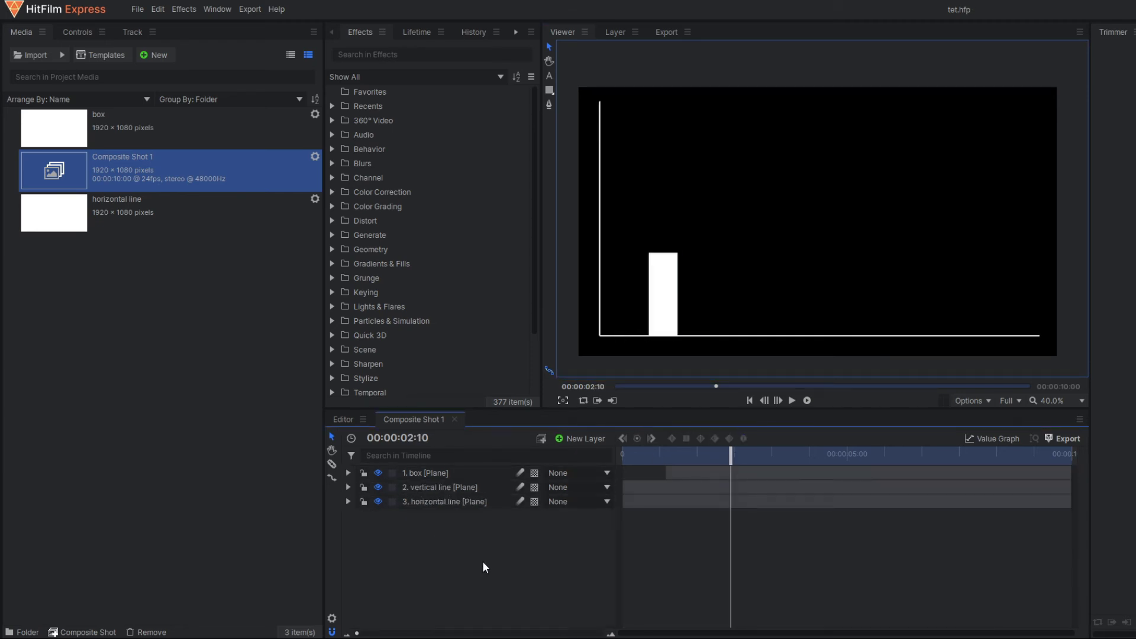
{"action": "left_click", "coordinate": [420, 473]}
{"action": "key", "text": "ctrl+d"}
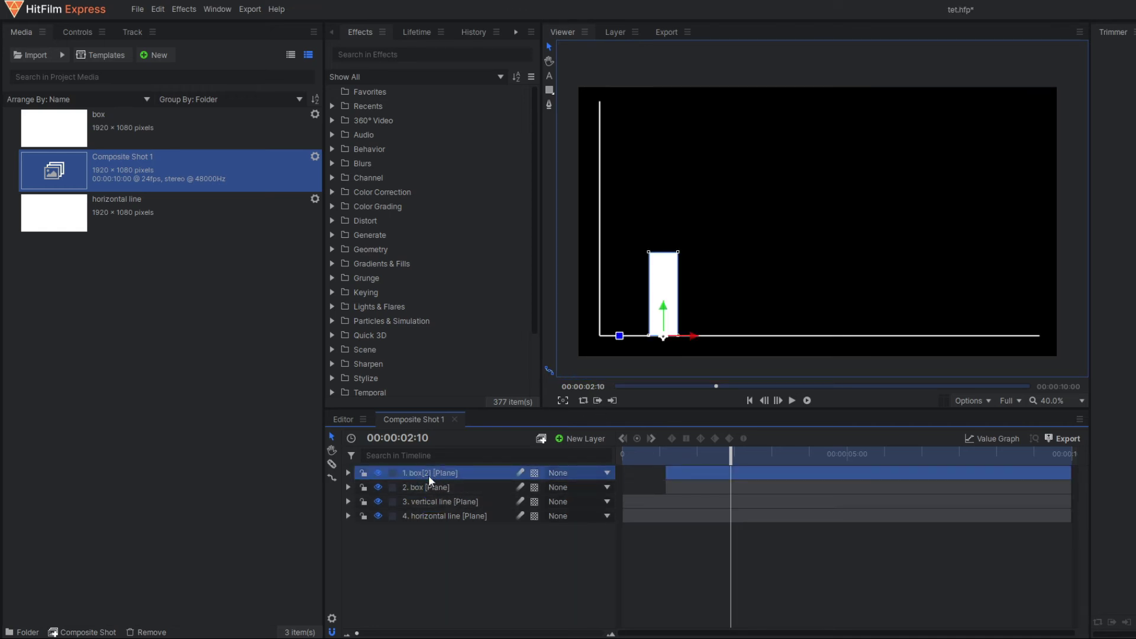
{"action": "left_click_drag", "start_coordinate": [688, 338], "coordinate": [792, 333]}
Delay the copied bar's layer start by 18 frames and preview both bars rising
{"action": "left_click", "coordinate": [742, 474]}
{"action": "left_click_drag", "start_coordinate": [1072, 473], "coordinate": [1037, 473]}
{"action": "left_click_drag", "start_coordinate": [781, 478], "coordinate": [785, 470]}
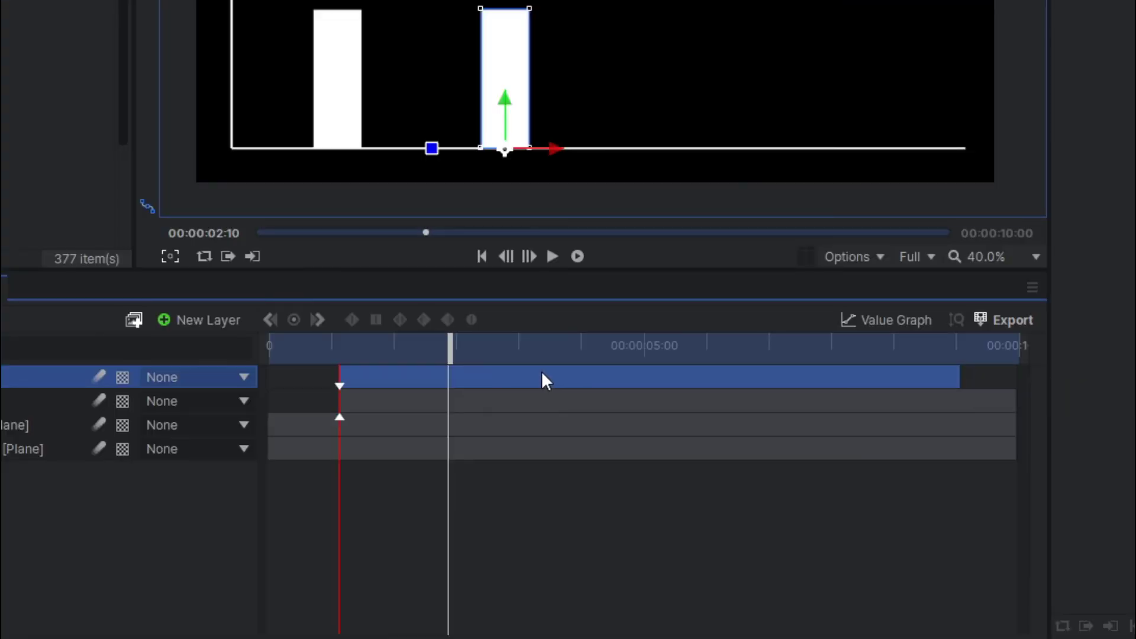
{"action": "left_click_drag", "start_coordinate": [542, 373], "coordinate": [574, 380]}
{"action": "left_click", "coordinate": [319, 343]}
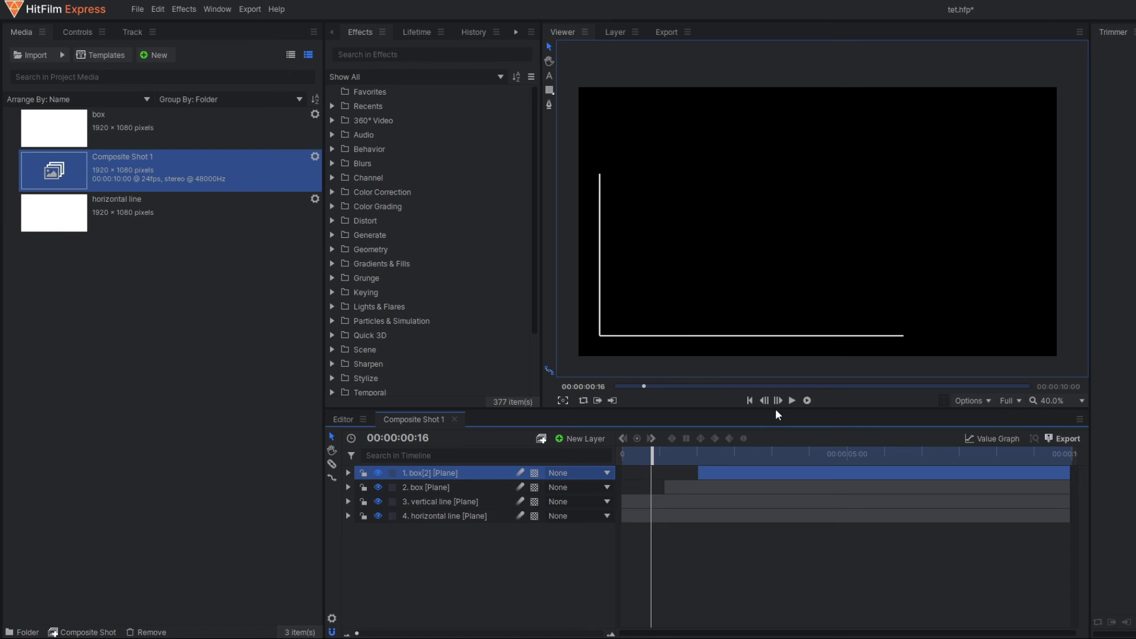
{"action": "left_click", "coordinate": [791, 401]}
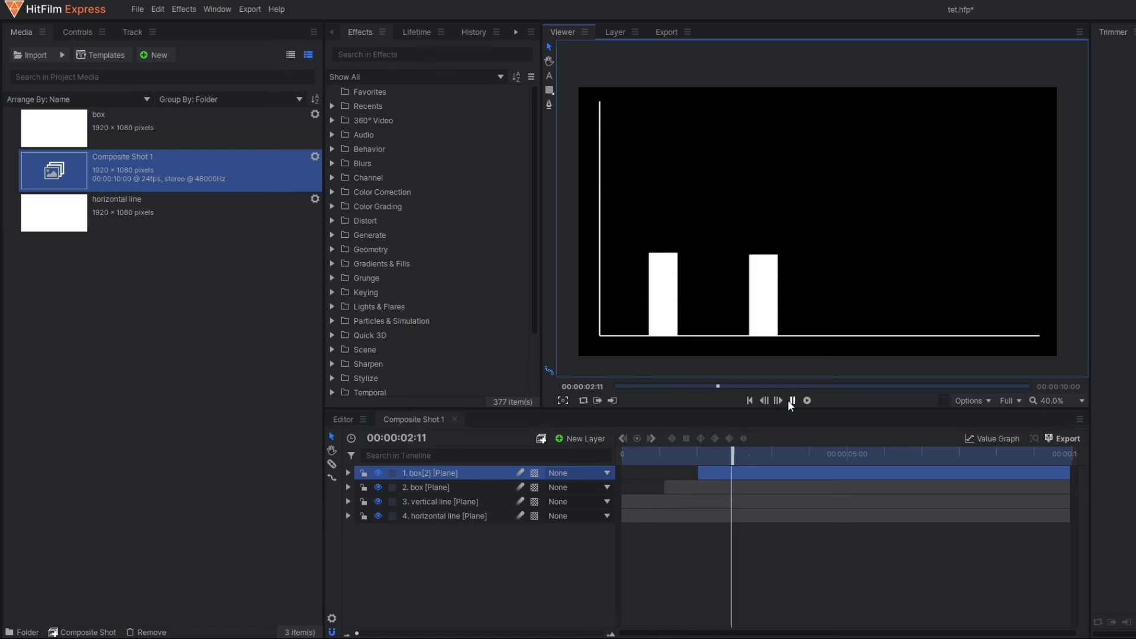
{"action": "left_click", "coordinate": [791, 400]}
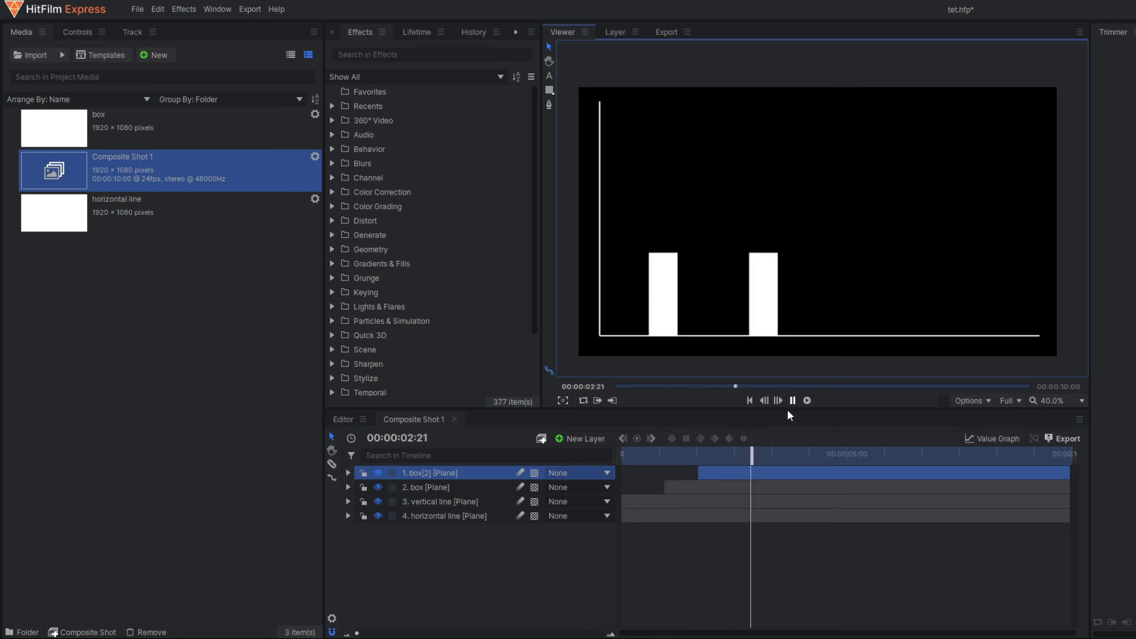
{"action": "left_click", "coordinate": [687, 459]}
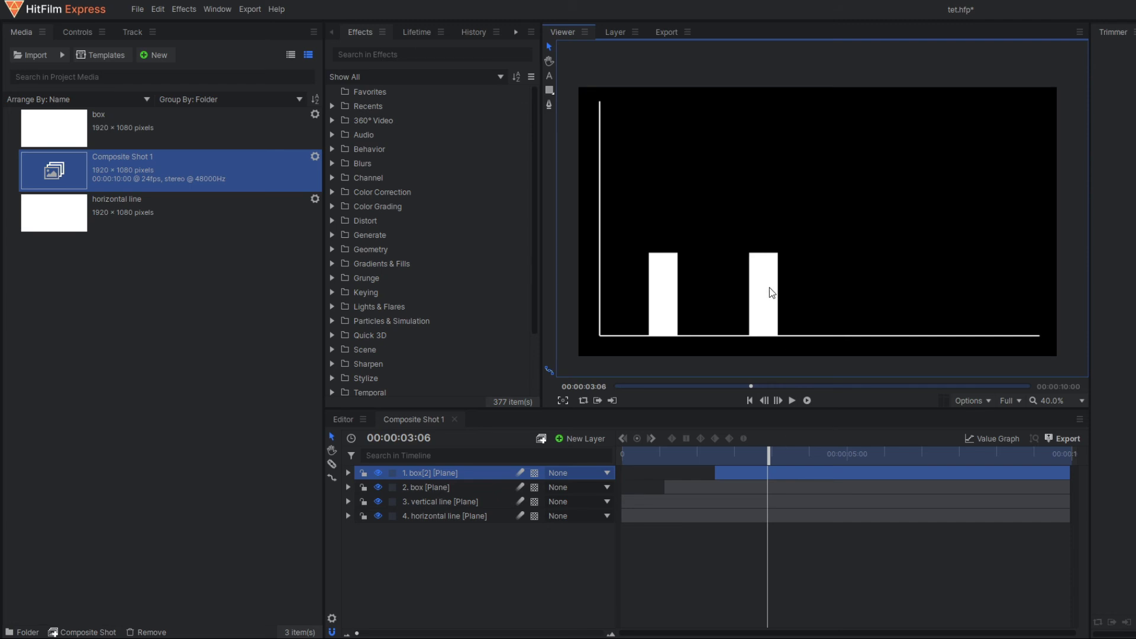
Raise box[2]'s end Scale Y keyframe from 31% to 58%
{"action": "left_click", "coordinate": [715, 454]}
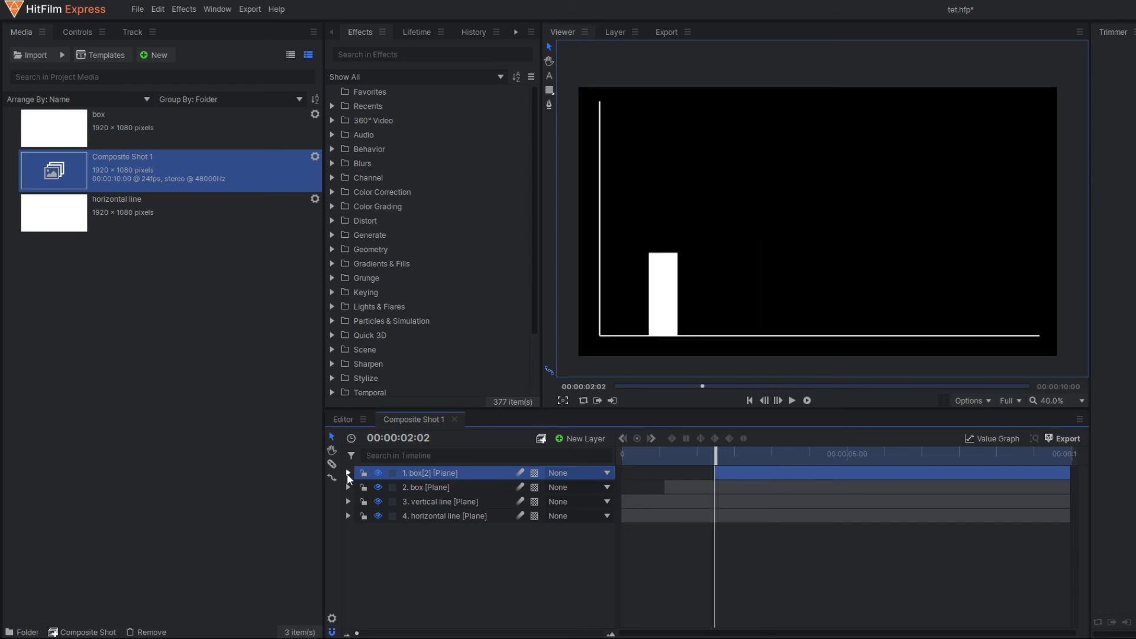
{"action": "left_click", "coordinate": [348, 472]}
{"action": "left_click", "coordinate": [360, 515]}
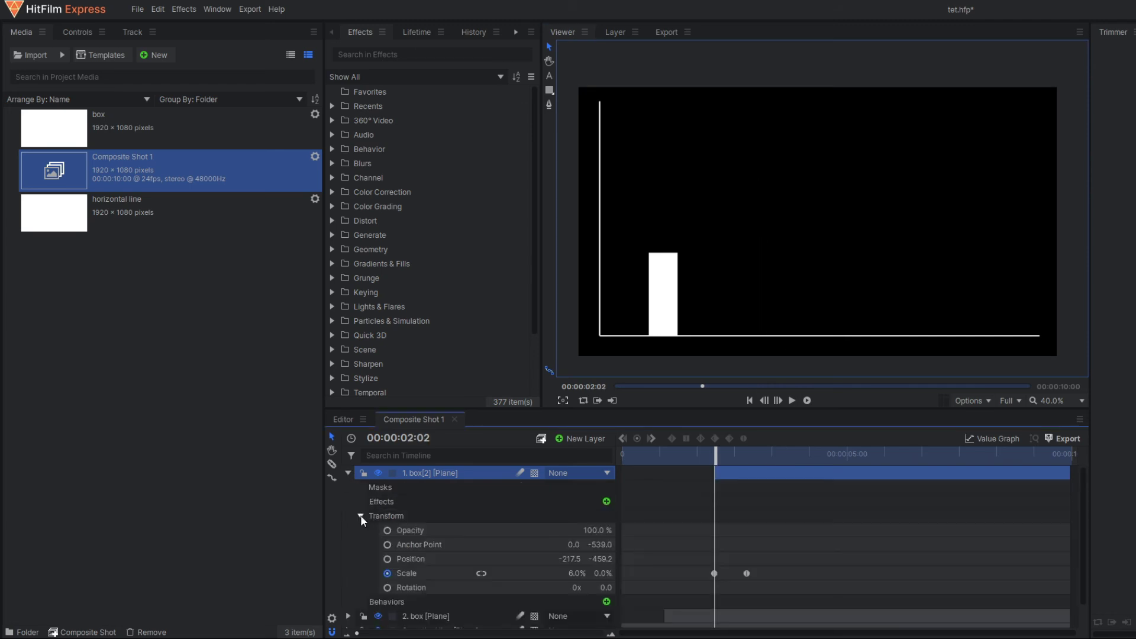
{"action": "left_click_drag", "start_coordinate": [720, 452], "coordinate": [747, 454]}
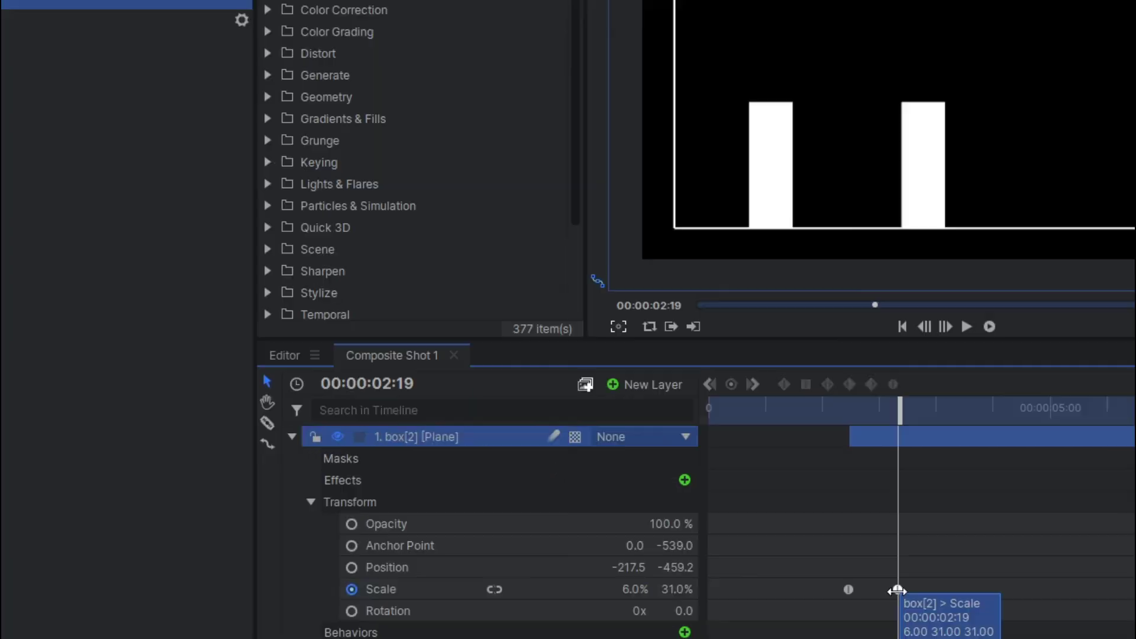
{"action": "left_click", "coordinate": [747, 574]}
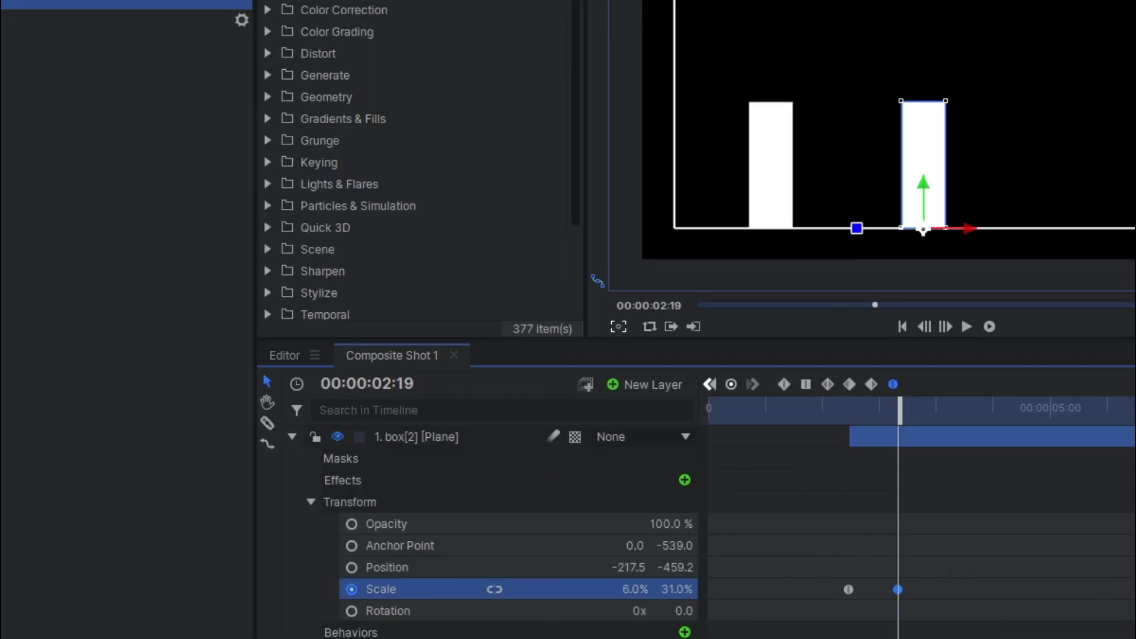
{"action": "left_click_drag", "start_coordinate": [678, 589], "coordinate": [757, 589]}
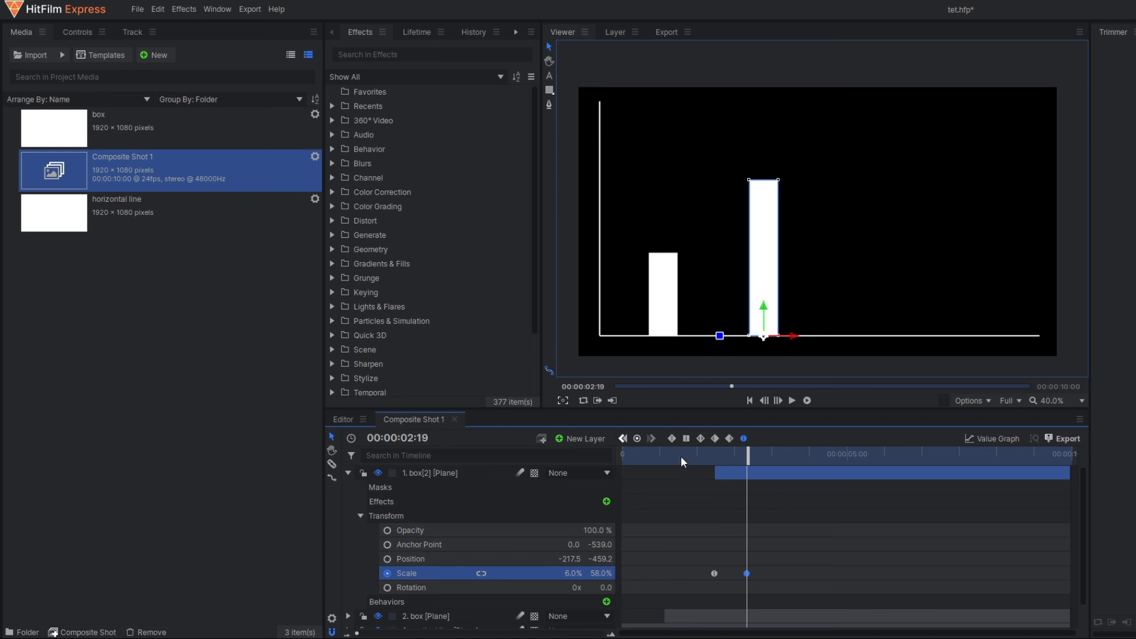
Preview the two bars rising and save tet.hfp
{"action": "left_click", "coordinate": [681, 456]}
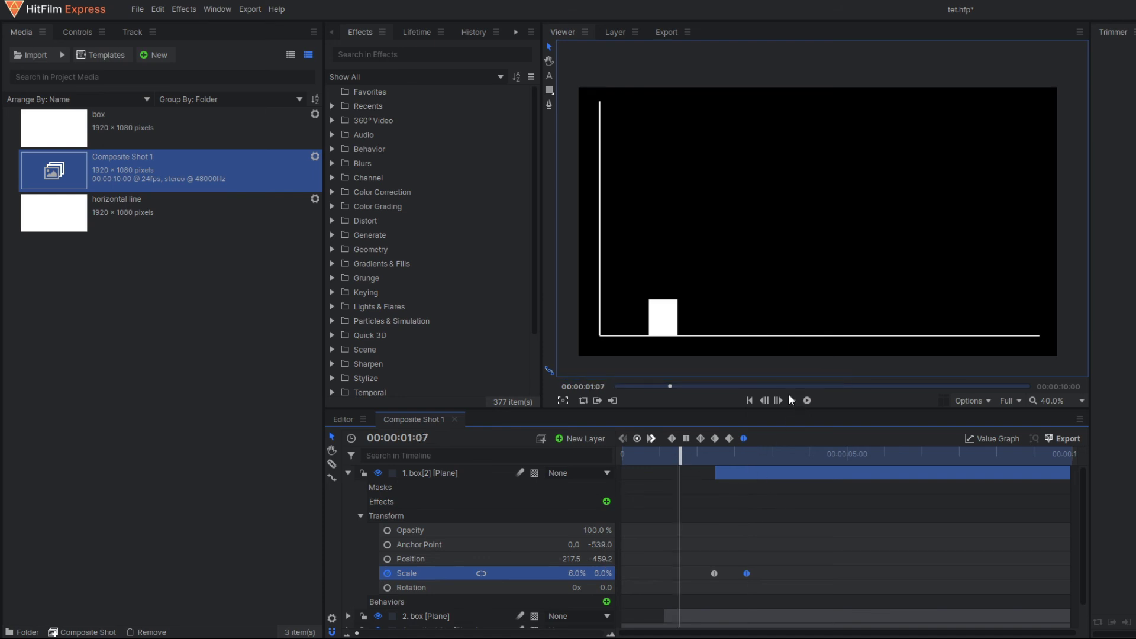
{"action": "left_click", "coordinate": [791, 399]}
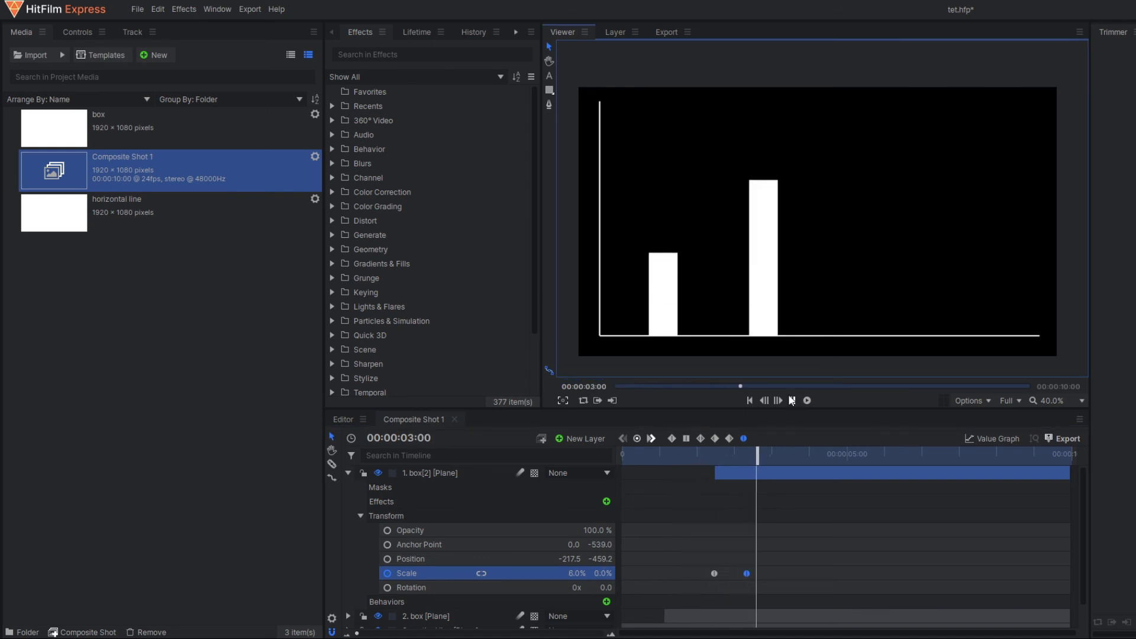
{"action": "left_click", "coordinate": [791, 400]}
{"action": "left_click_drag", "start_coordinate": [754, 455], "coordinate": [744, 473]}
{"action": "left_click", "coordinate": [681, 456]}
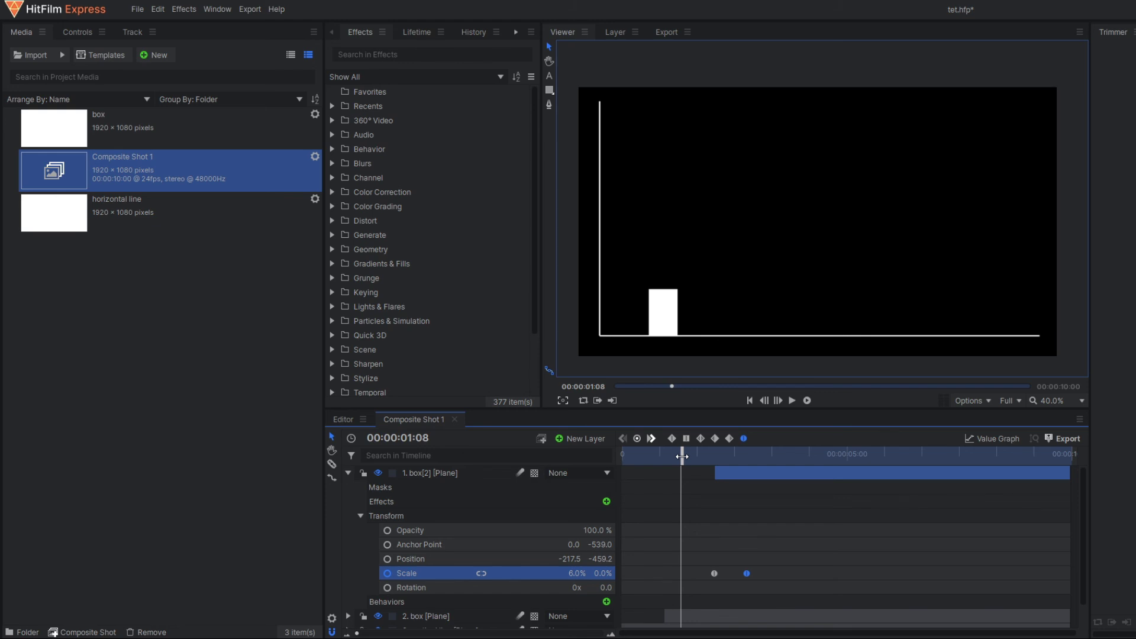
{"action": "mouse_move", "coordinate": [682, 457]}
{"action": "left_mouse_down"}
{"action": "mouse_move", "coordinate": [747, 455]}
{"action": "mouse_move", "coordinate": [693, 456]}
{"action": "left_mouse_up"}
{"action": "left_click", "coordinate": [348, 473]}
{"action": "key", "text": "ctrl+s"}
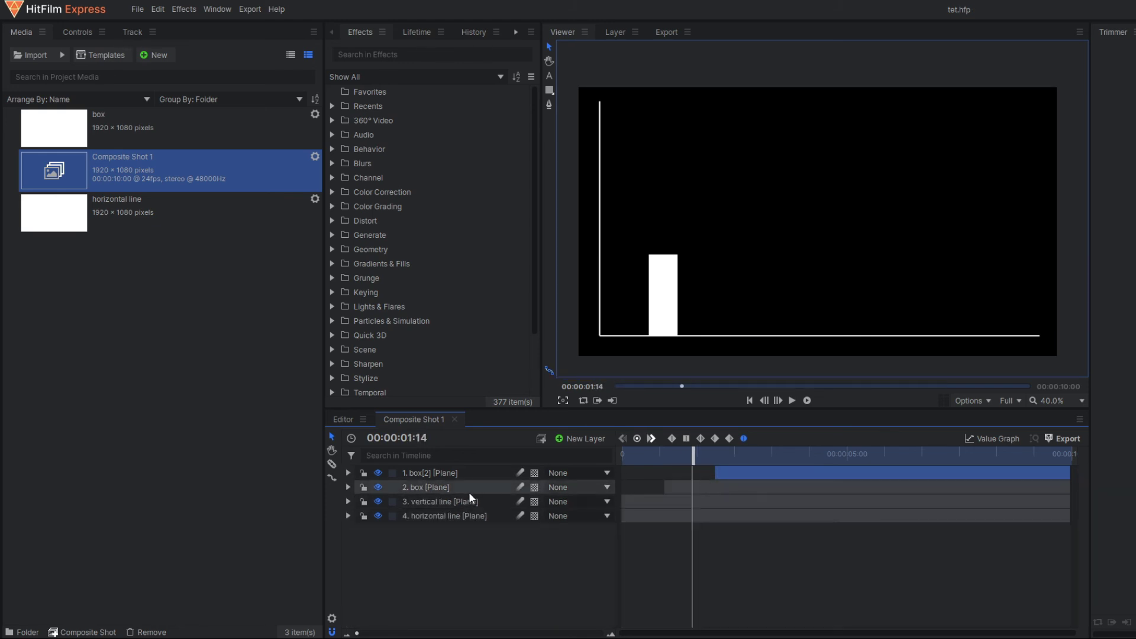
Duplicate box[2] as box[3], delay it to about 00:00:03:11, and slide it right of box[2]
{"action": "left_click_drag", "start_coordinate": [704, 454], "coordinate": [718, 453]}
{"action": "left_click", "coordinate": [449, 473]}
{"action": "key", "text": "ctrl+d"}
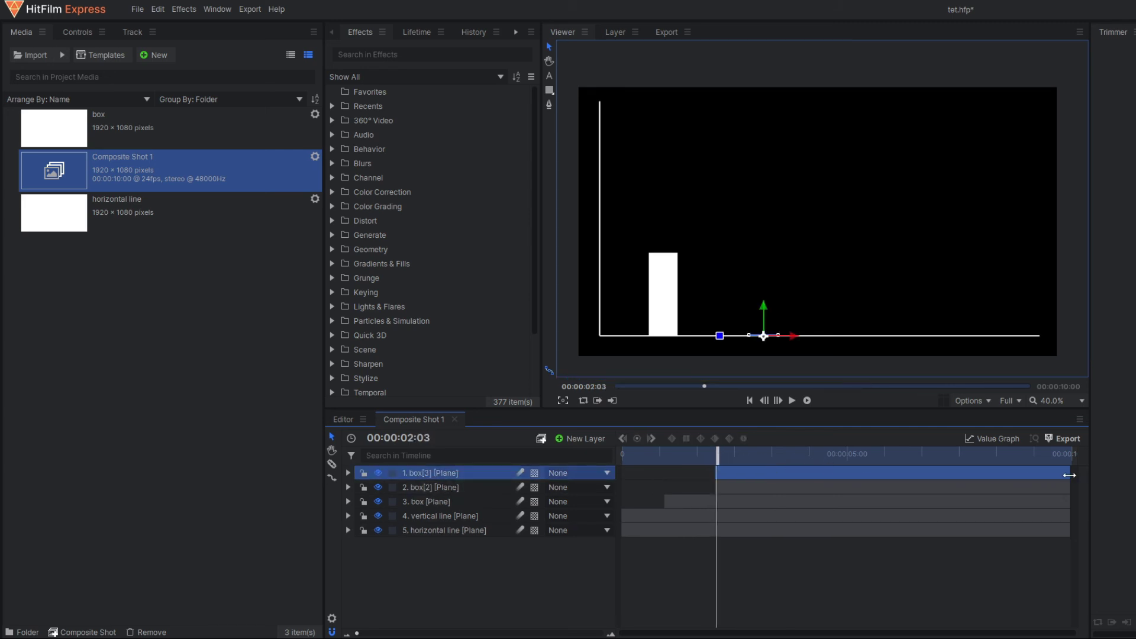
{"action": "left_click_drag", "start_coordinate": [904, 467], "coordinate": [956, 479]}
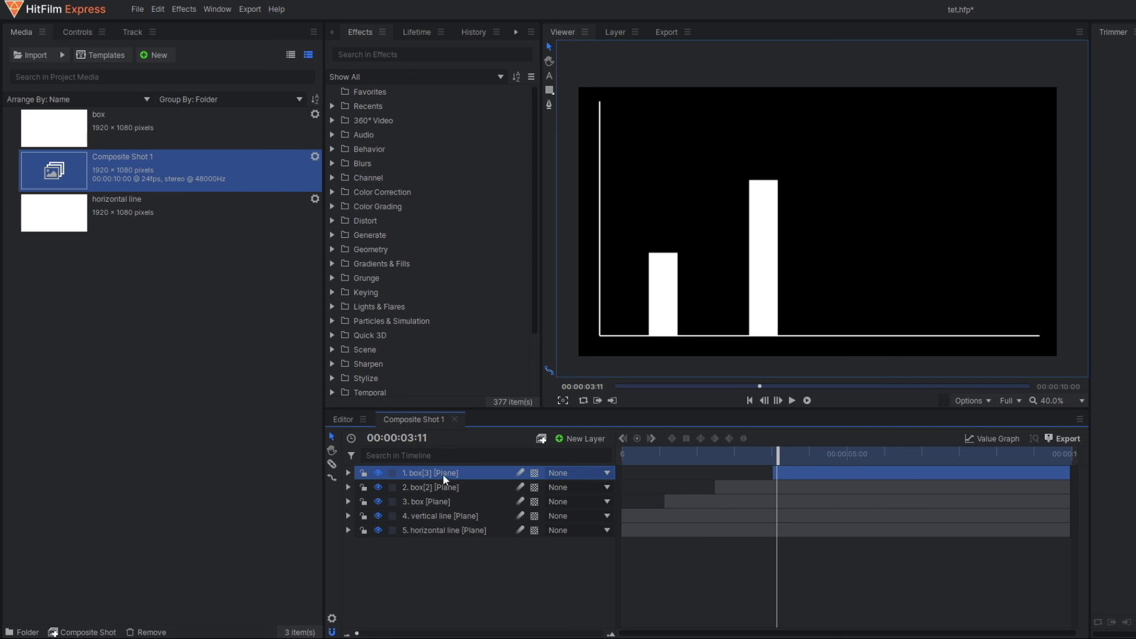
{"action": "left_click", "coordinate": [777, 386]}
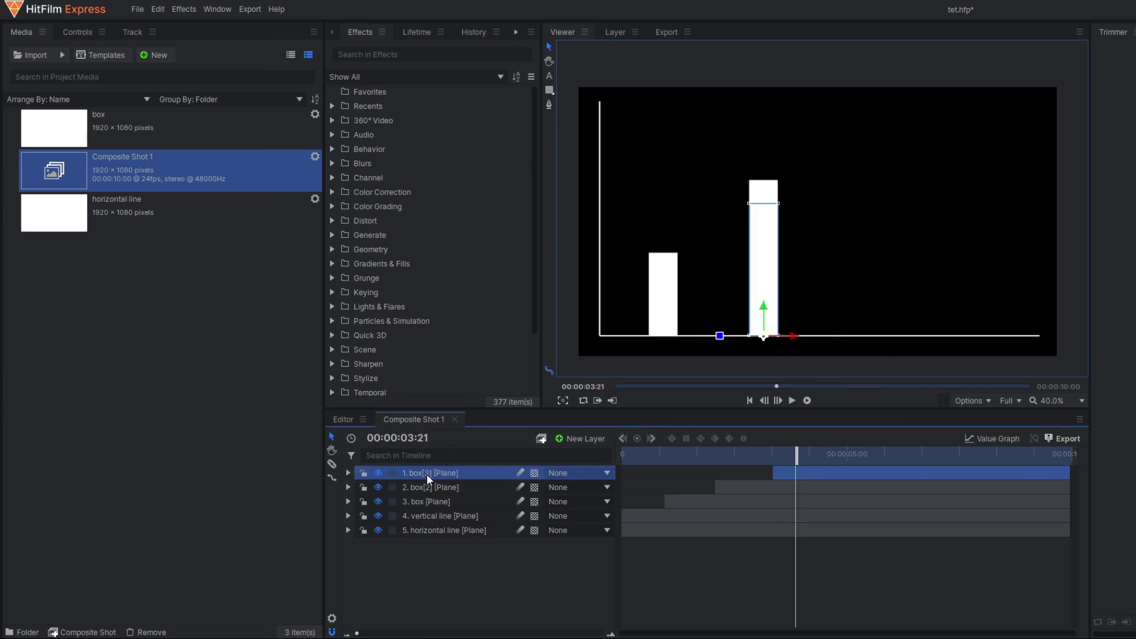
{"action": "left_click_drag", "start_coordinate": [805, 336], "coordinate": [897, 336]}
Expand box[3]'s Transform properties and move to its end keyframe
{"action": "left_click", "coordinate": [347, 473]}
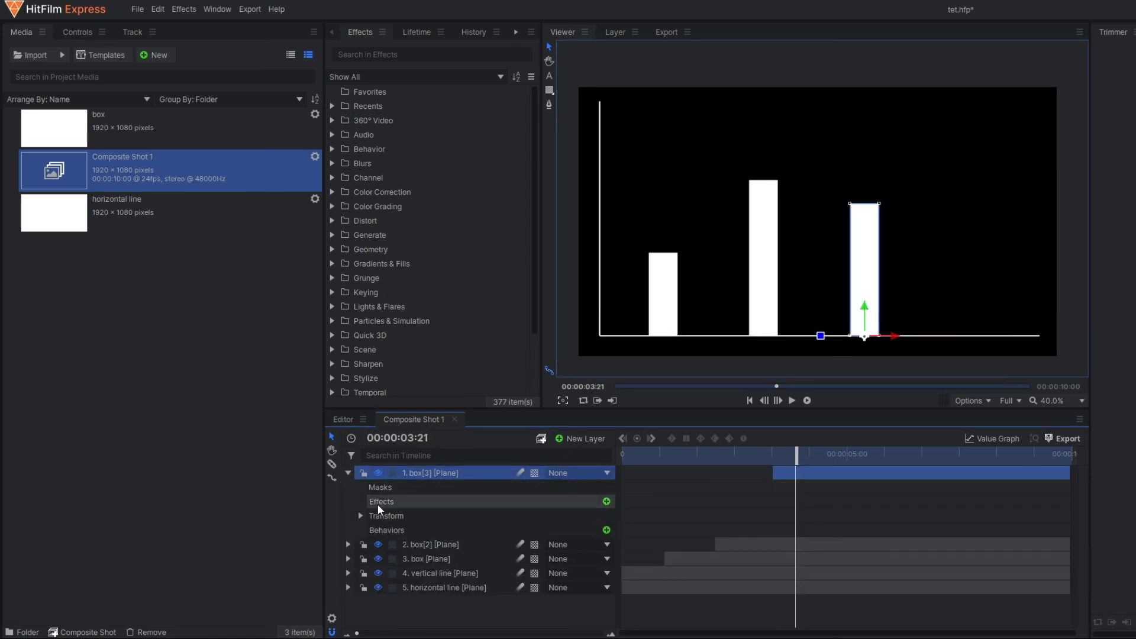
{"action": "left_click", "coordinate": [361, 517]}
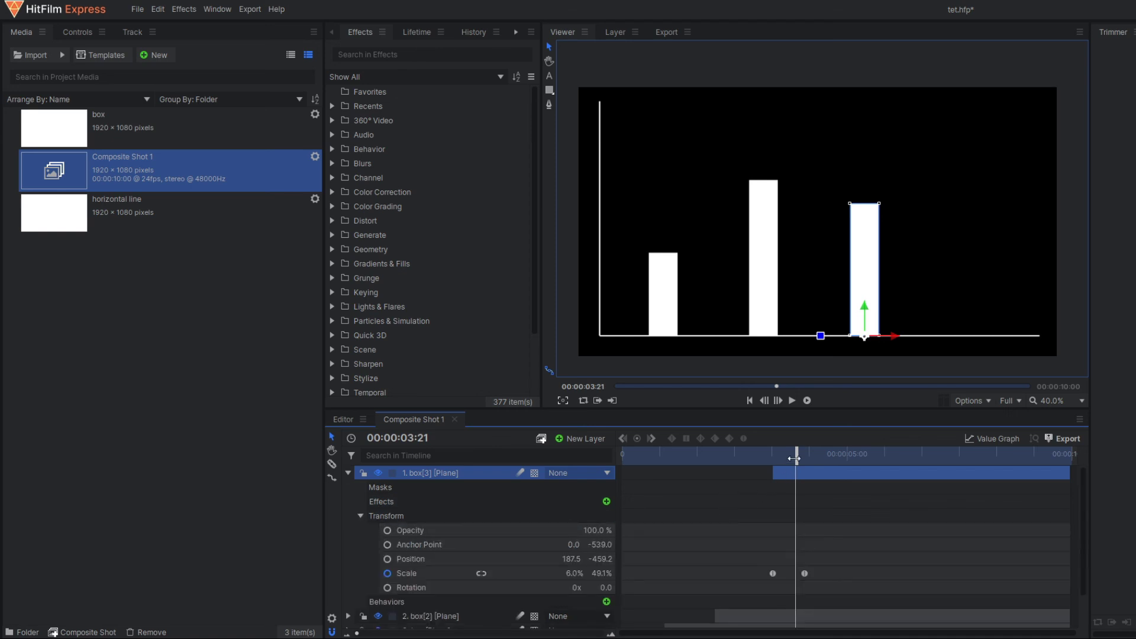
{"action": "left_click_drag", "start_coordinate": [800, 457], "coordinate": [808, 465]}
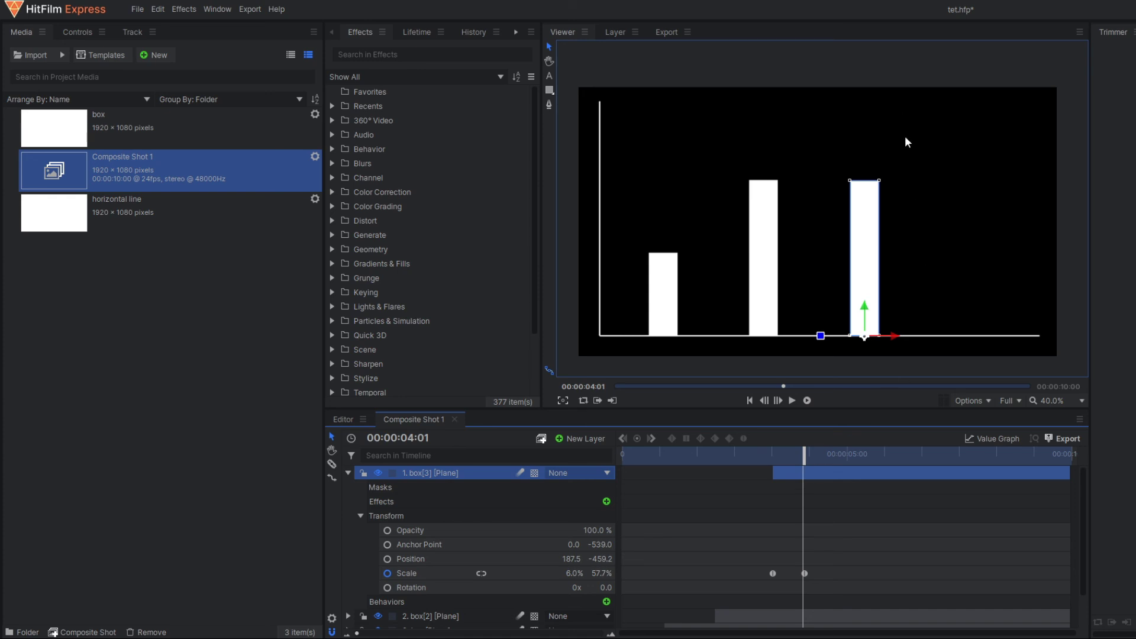
{"action": "left_click_drag", "start_coordinate": [806, 455], "coordinate": [622, 456]}
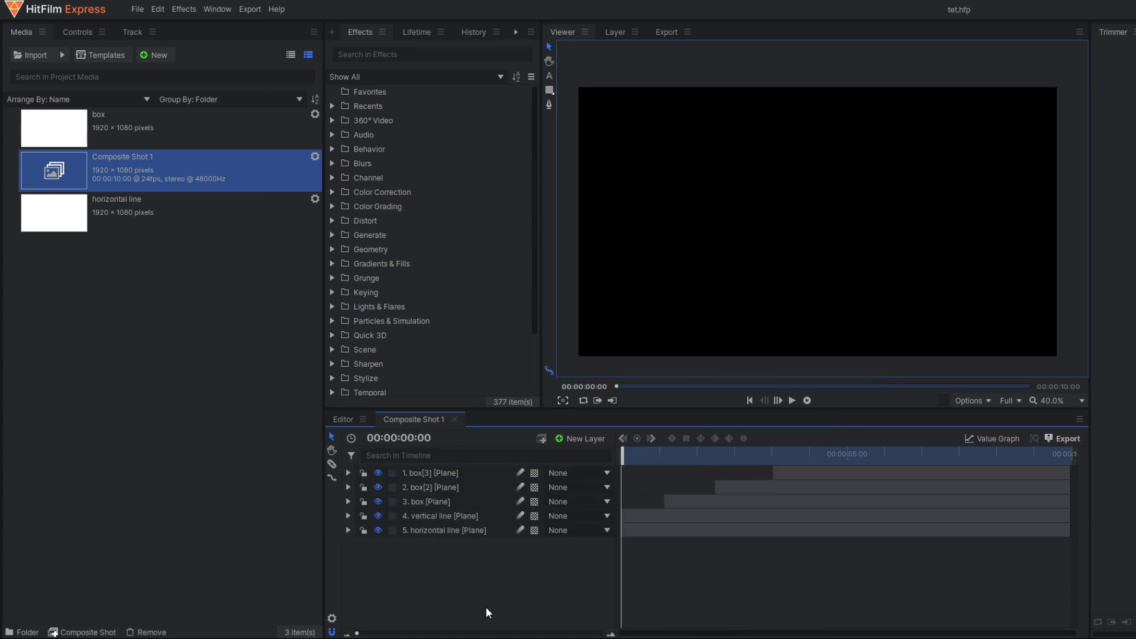
{"action": "left_click", "coordinate": [792, 401]}
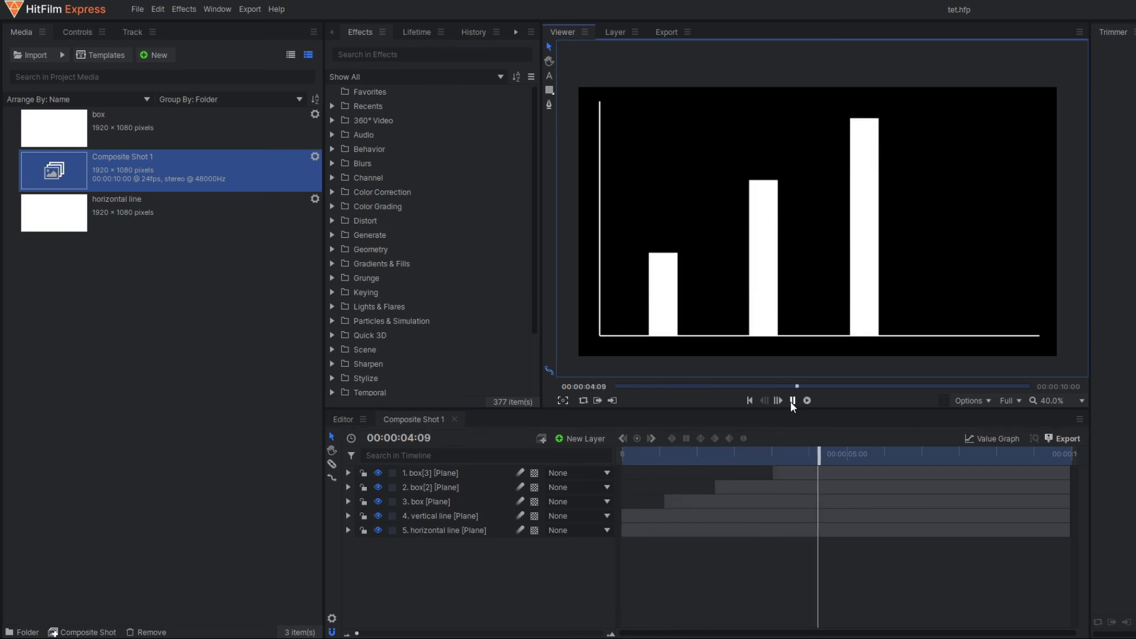
{"action": "left_click", "coordinate": [793, 401]}
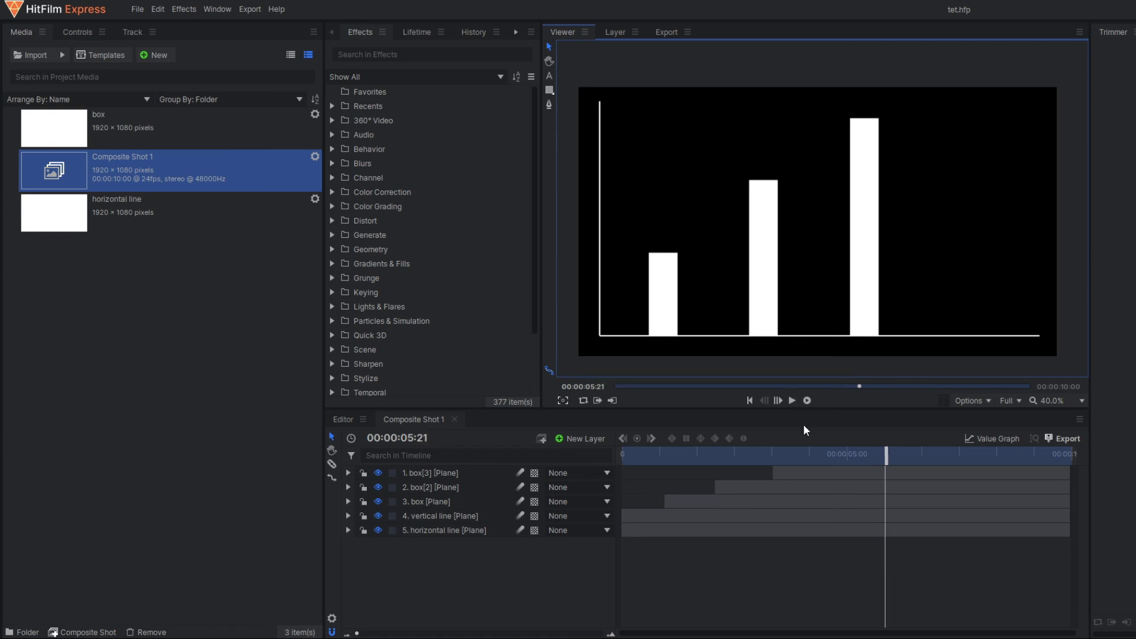